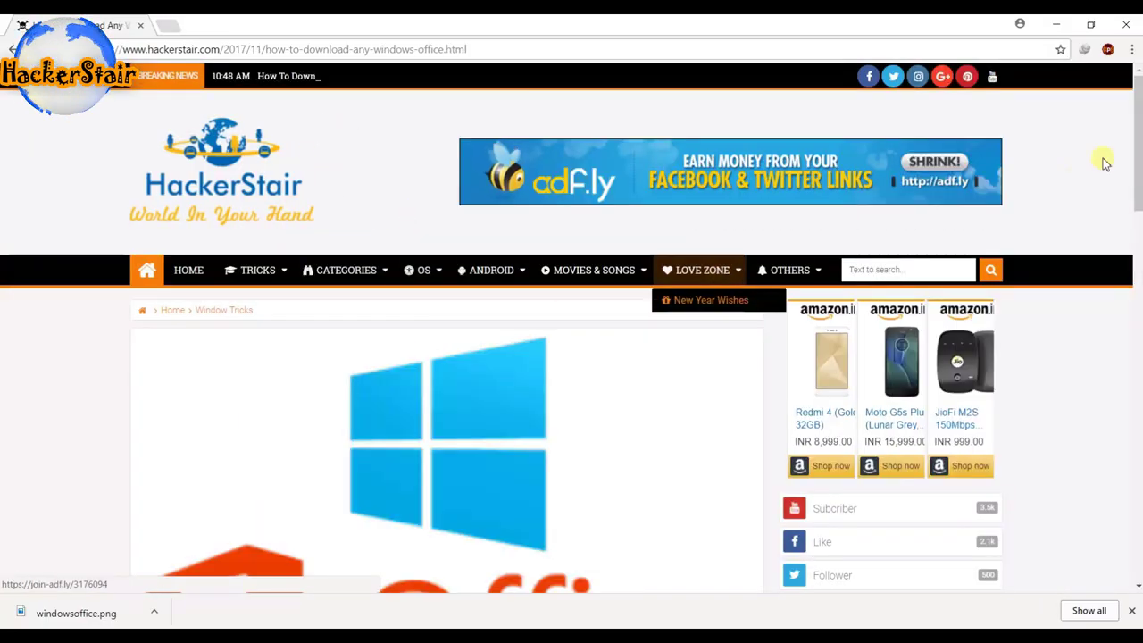
Open the article's first download link in a new tab and skip the ad to reach the file's download page.
left_click(1138, 250)
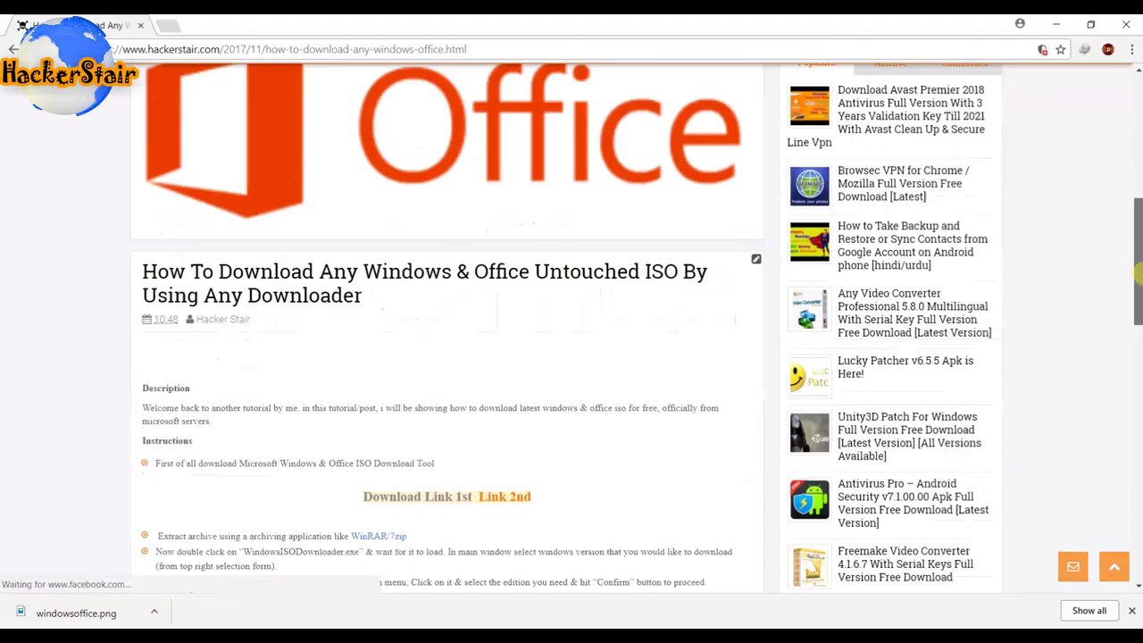
scroll(508, 355, "down", 1)
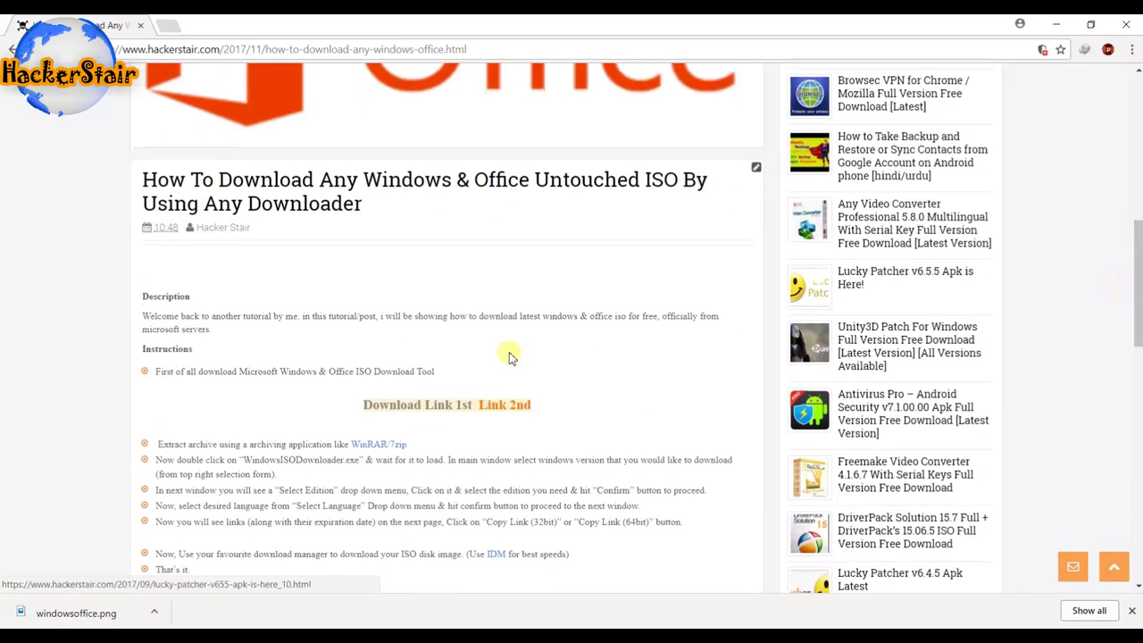
right_click(431, 413)
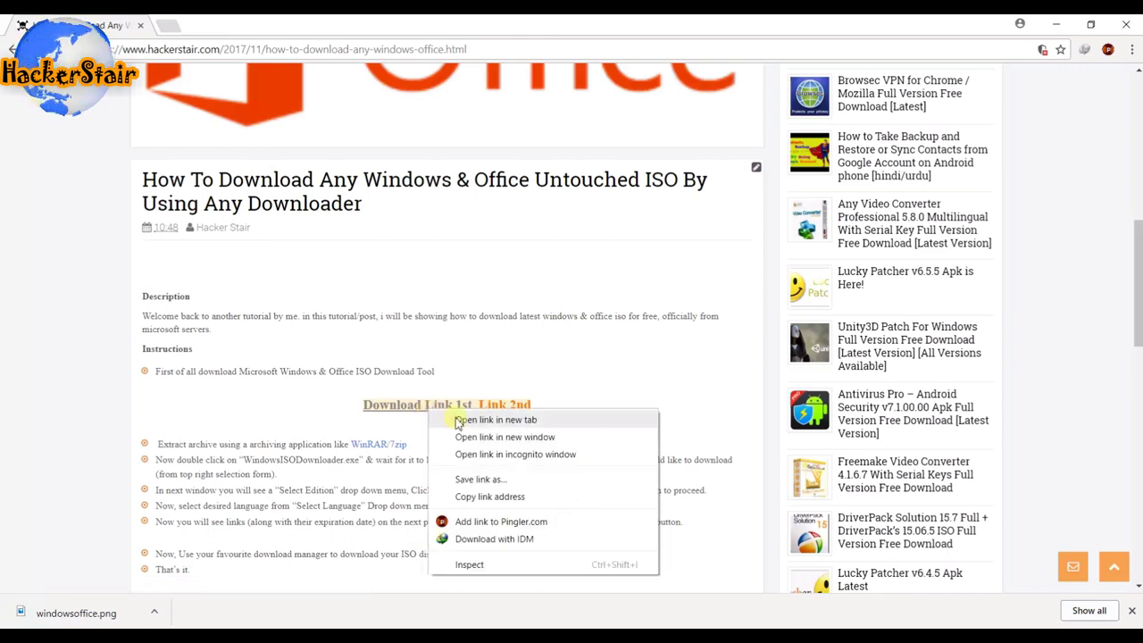
left_click(496, 420)
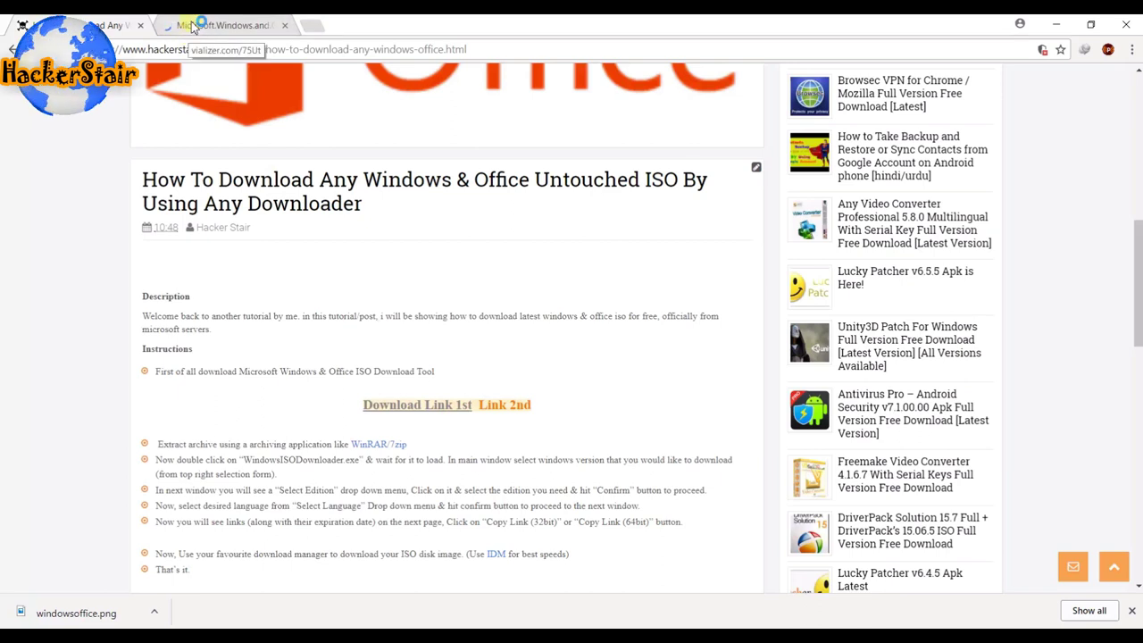
left_click(192, 25)
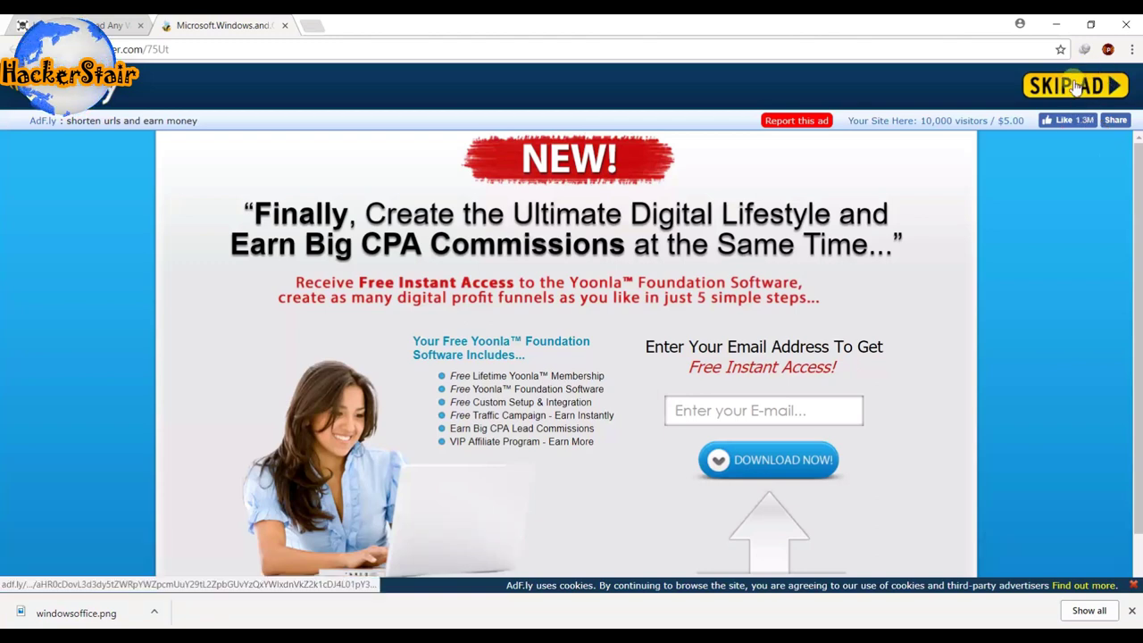
left_click(1076, 87)
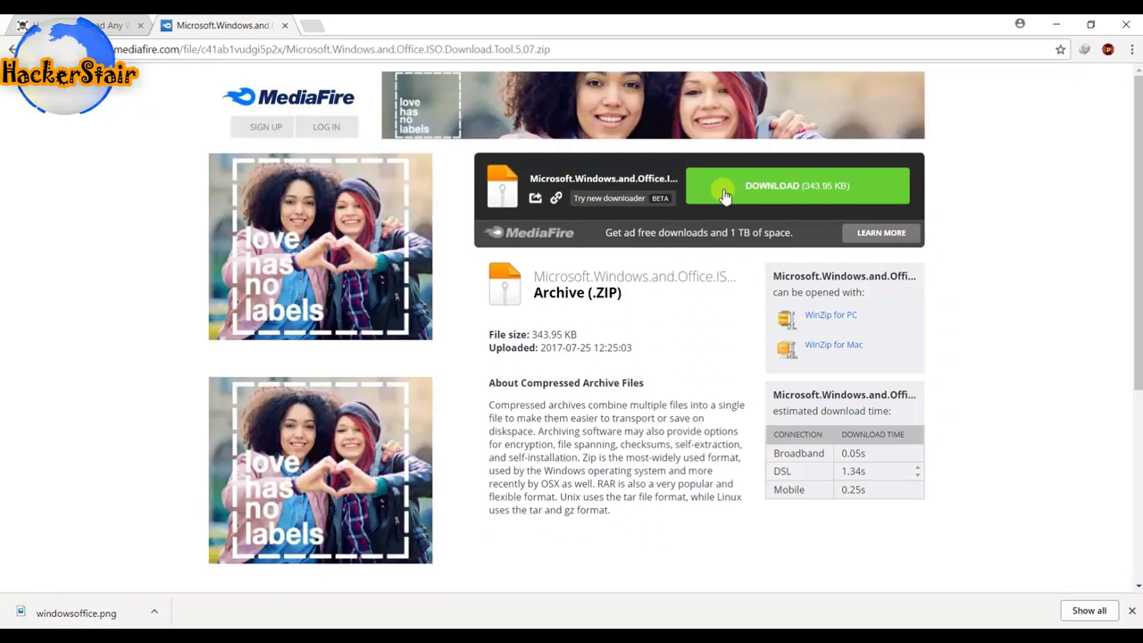
Download the Microsoft Windows and Office ISO Download Tool 5.07 archive from MediaFire and close the browser.
left_click(809, 187)
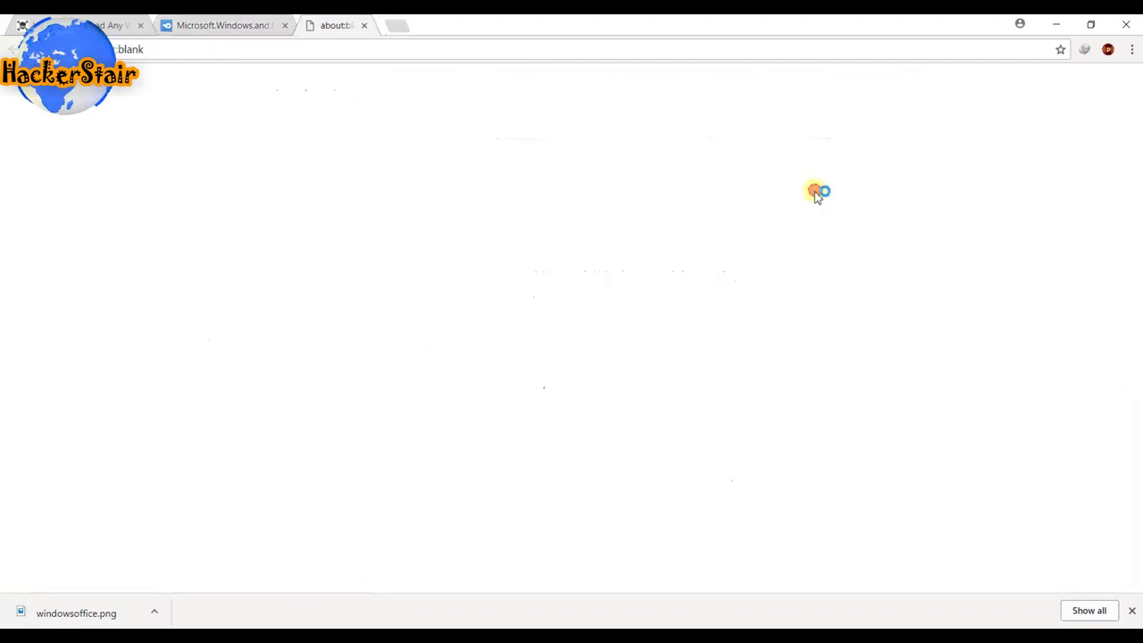
left_click(428, 25)
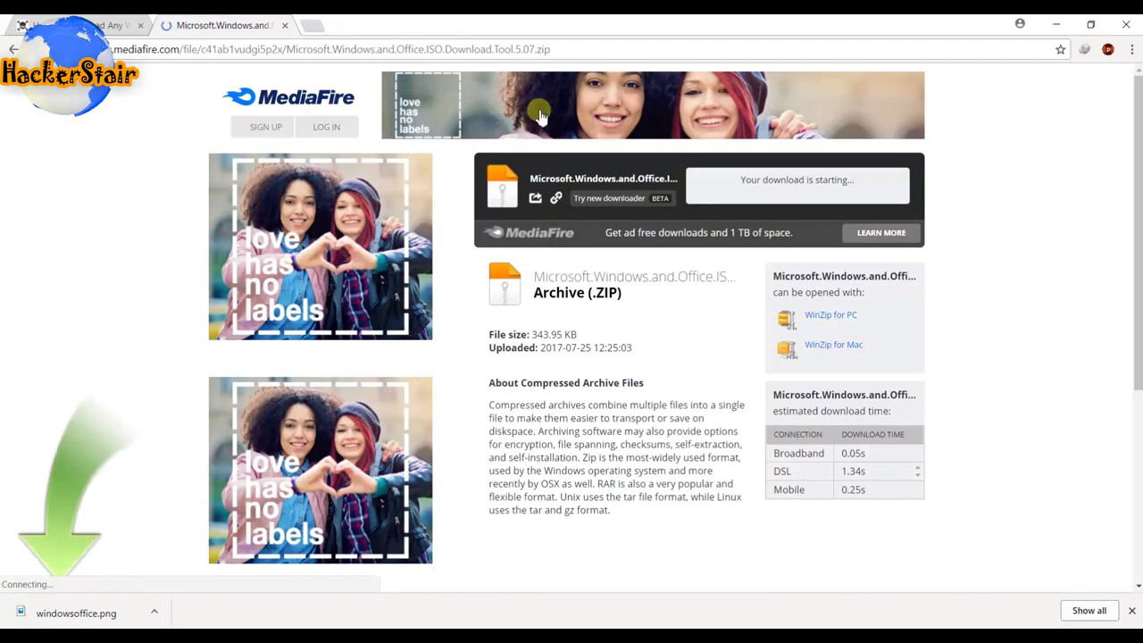
left_click(1126, 24)
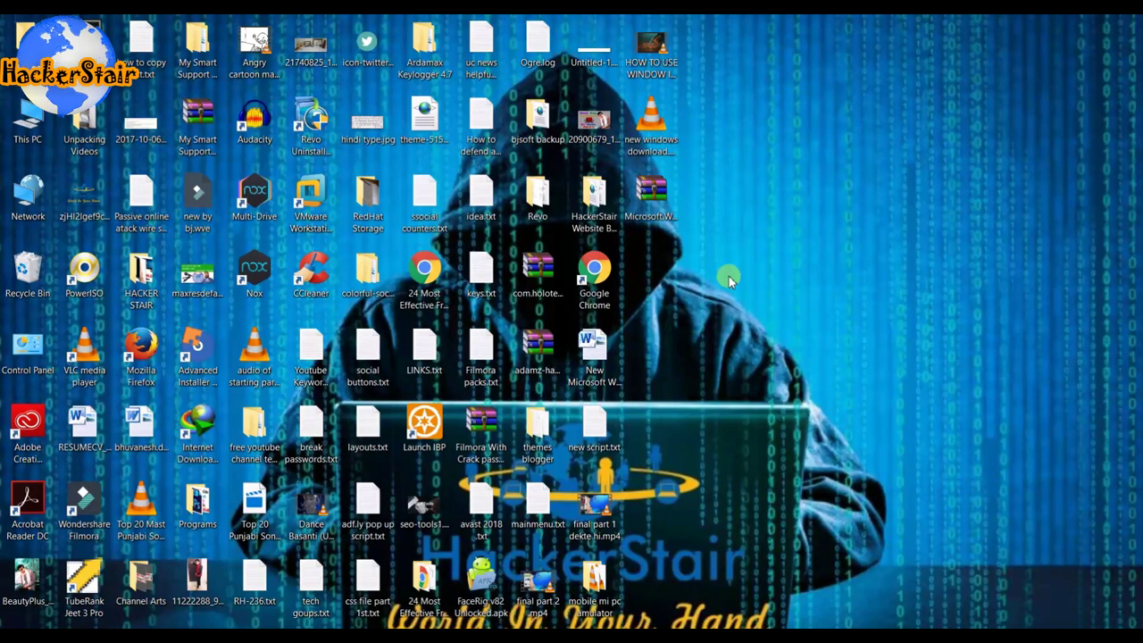
Extract the Microsoft.Windows.and.Office.ISO.Download.Tool.5.07 archive on the desktop into its own folder and open that folder.
right_click(663, 214)
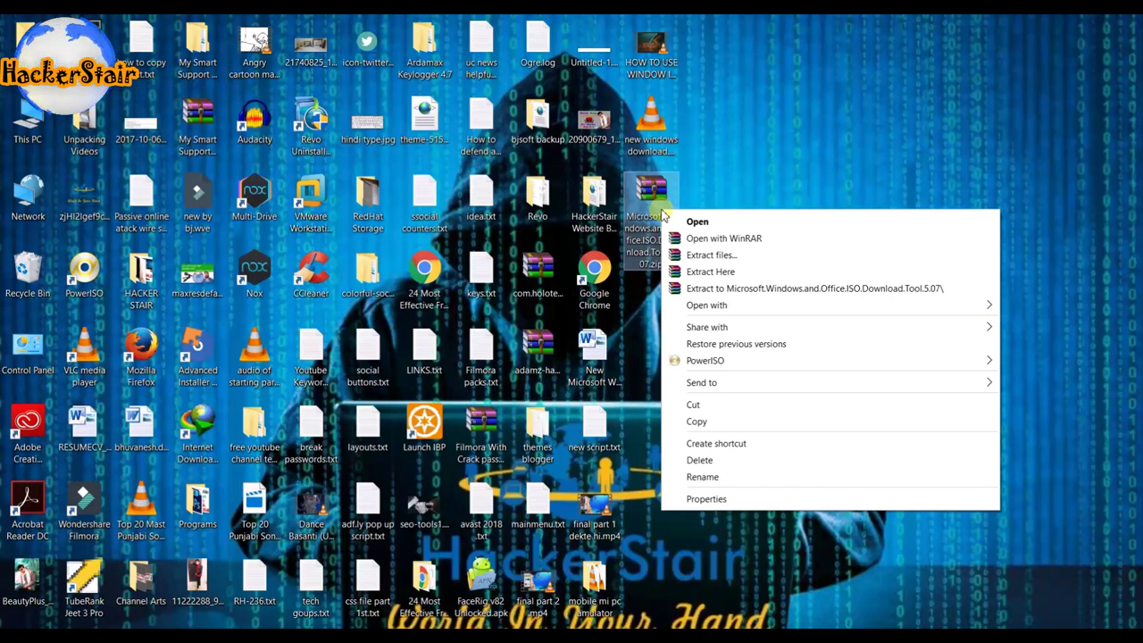
left_click(706, 288)
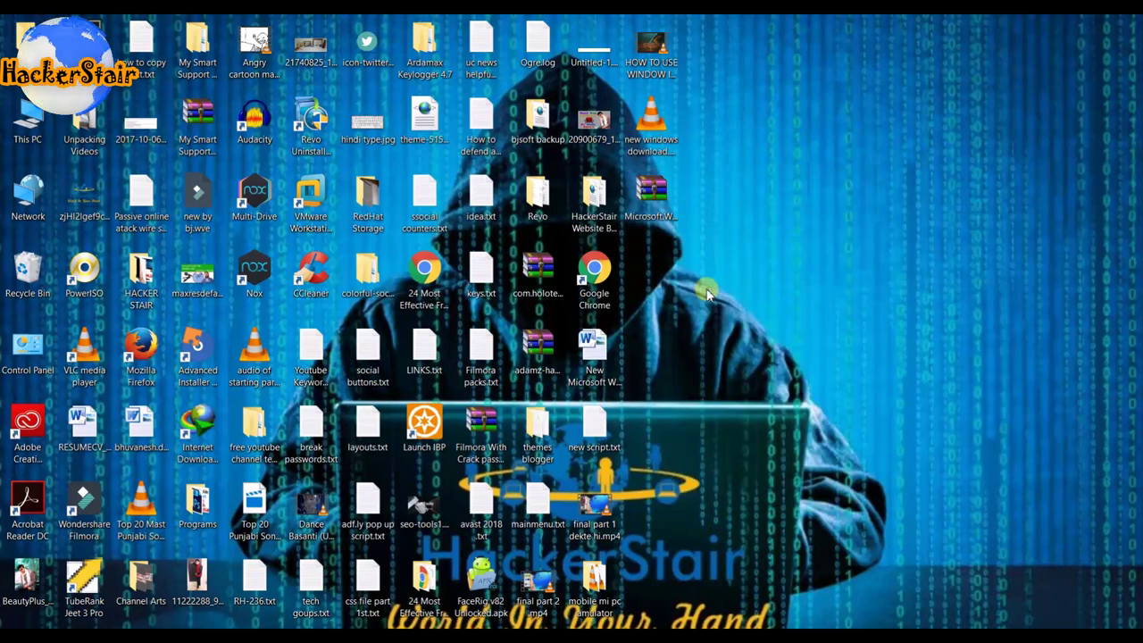
double_click(658, 277)
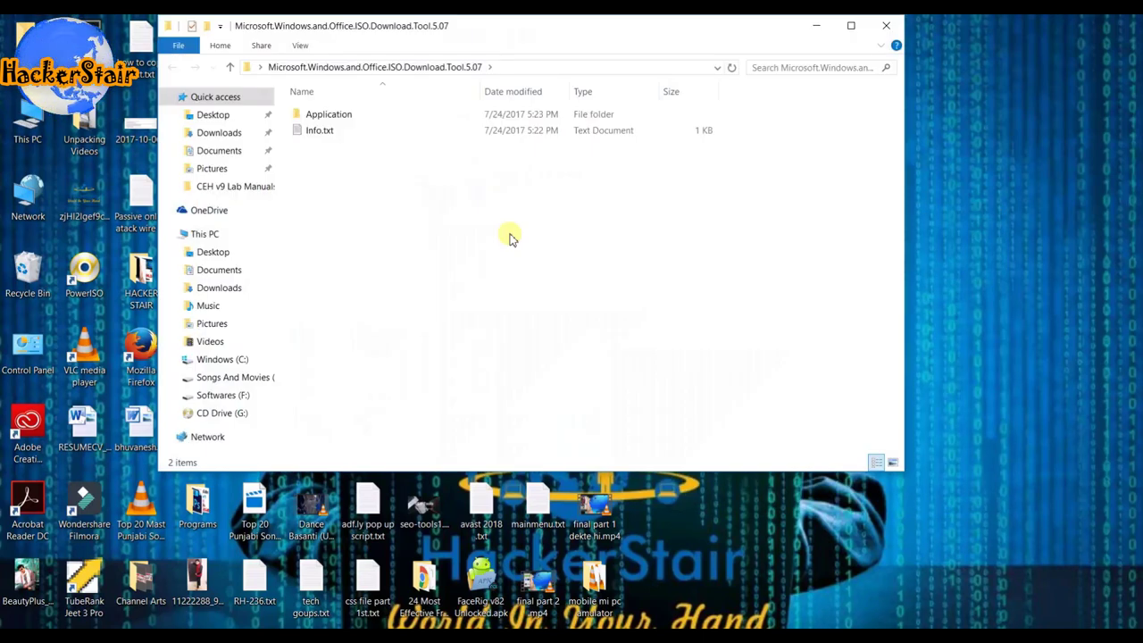
Launch WindowsISODownloader.exe from the Application folder, close the file window and move the downloader towards the middle of the desktop.
double_click(357, 119)
left_click(356, 119)
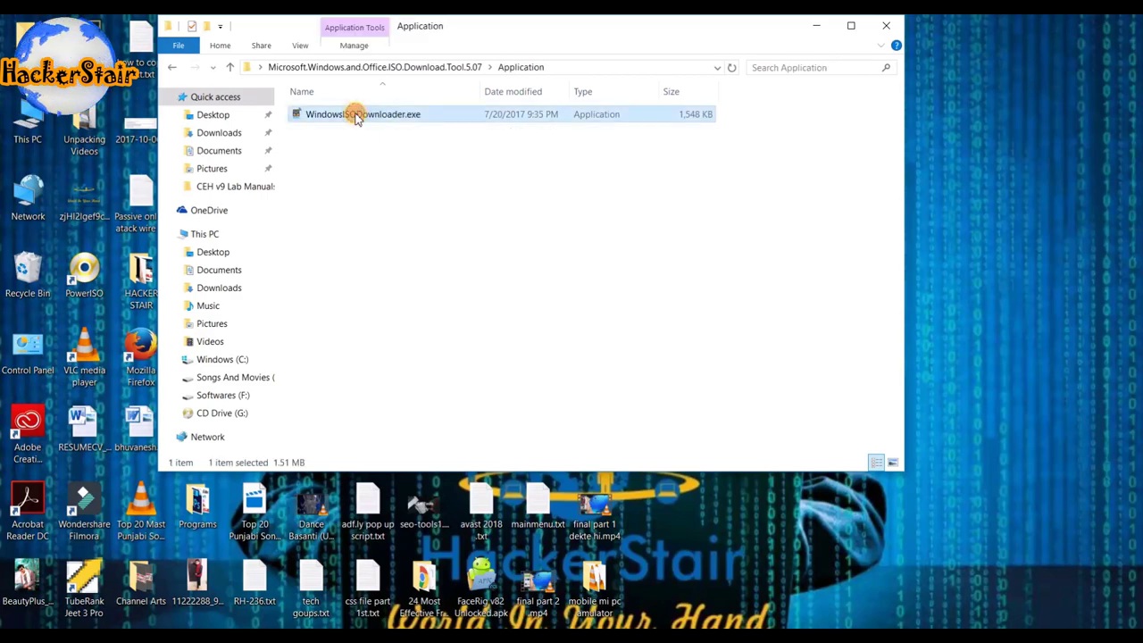
left_click(894, 29)
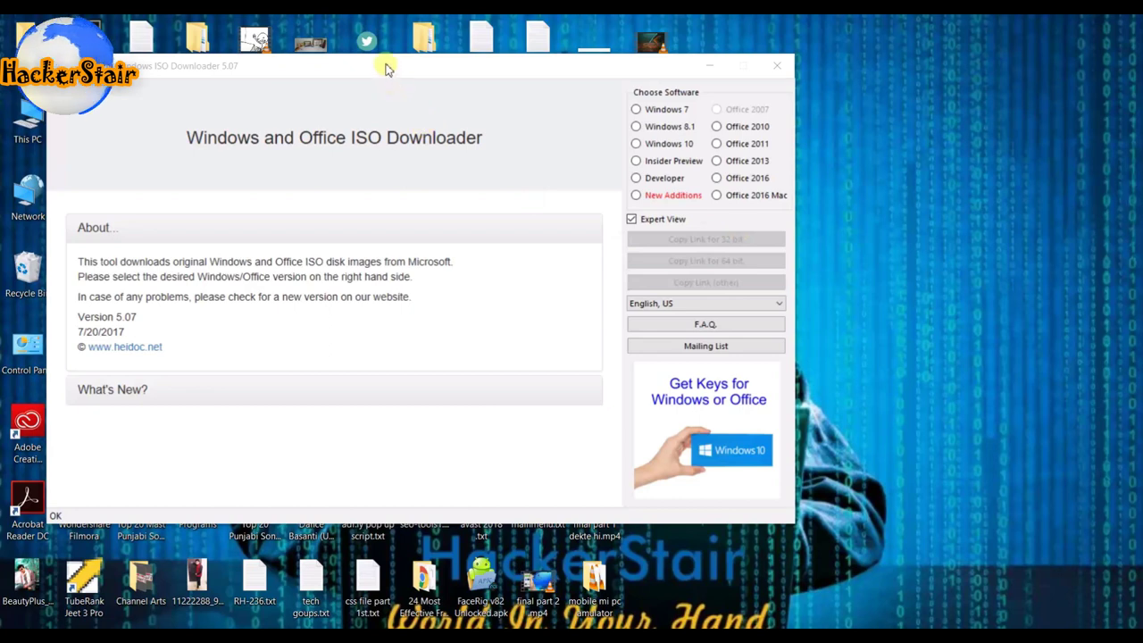
left_click_drag(384, 69, 552, 89)
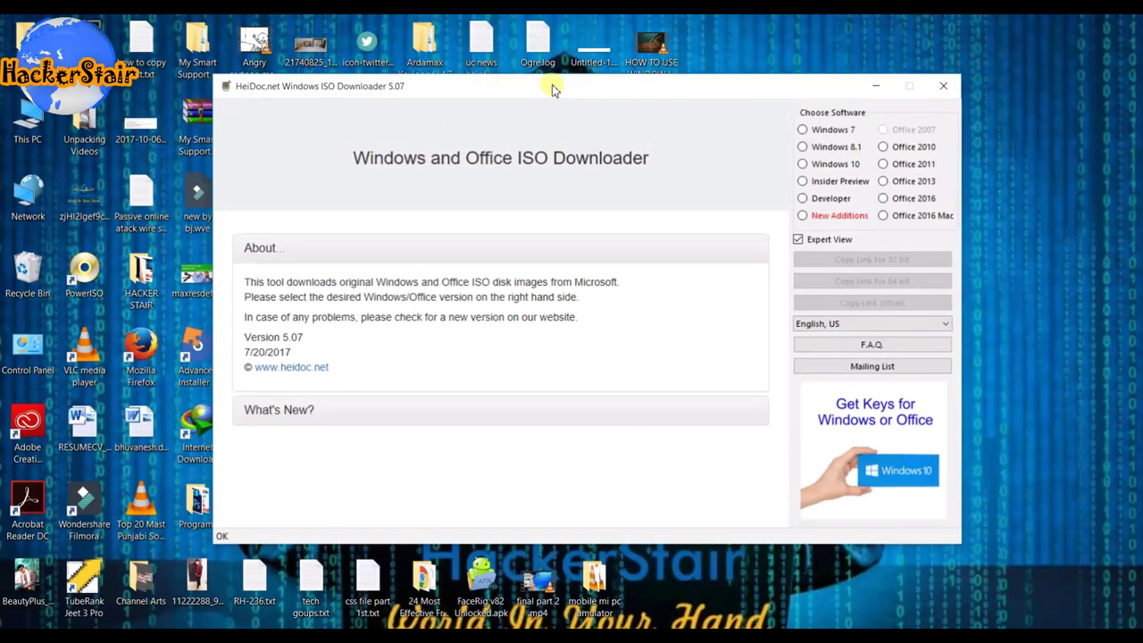
Choose Windows 10 as the software and confirm the Windows 10 Home/Pro edition of the Fall Creators Update - September 2017.
left_click(829, 165)
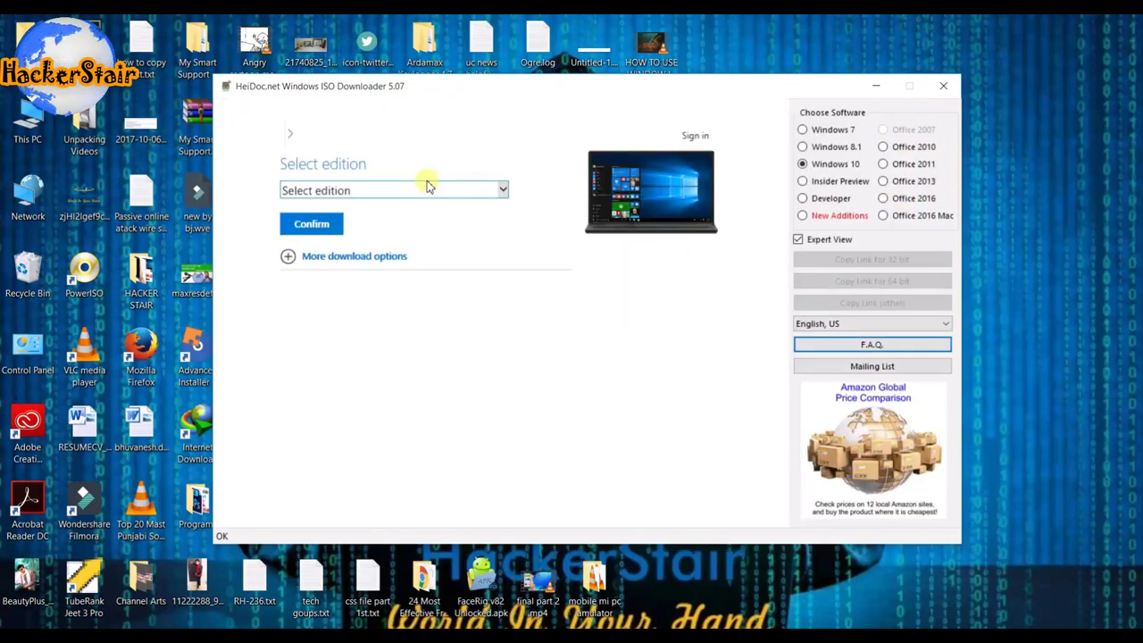
left_click(420, 190)
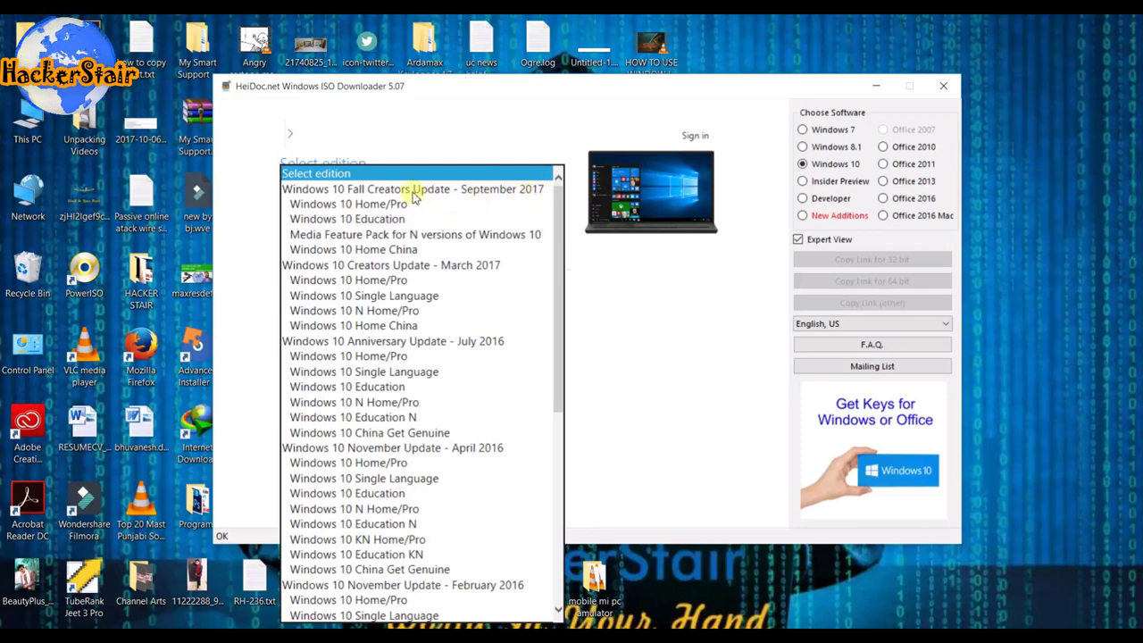
left_click(353, 207)
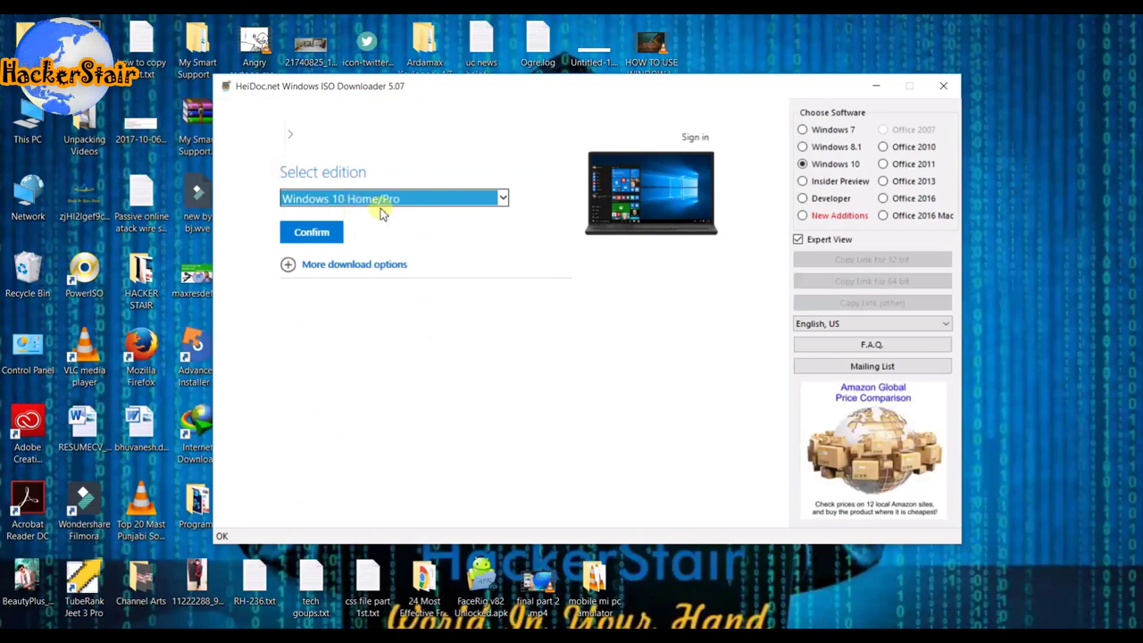
left_click(315, 232)
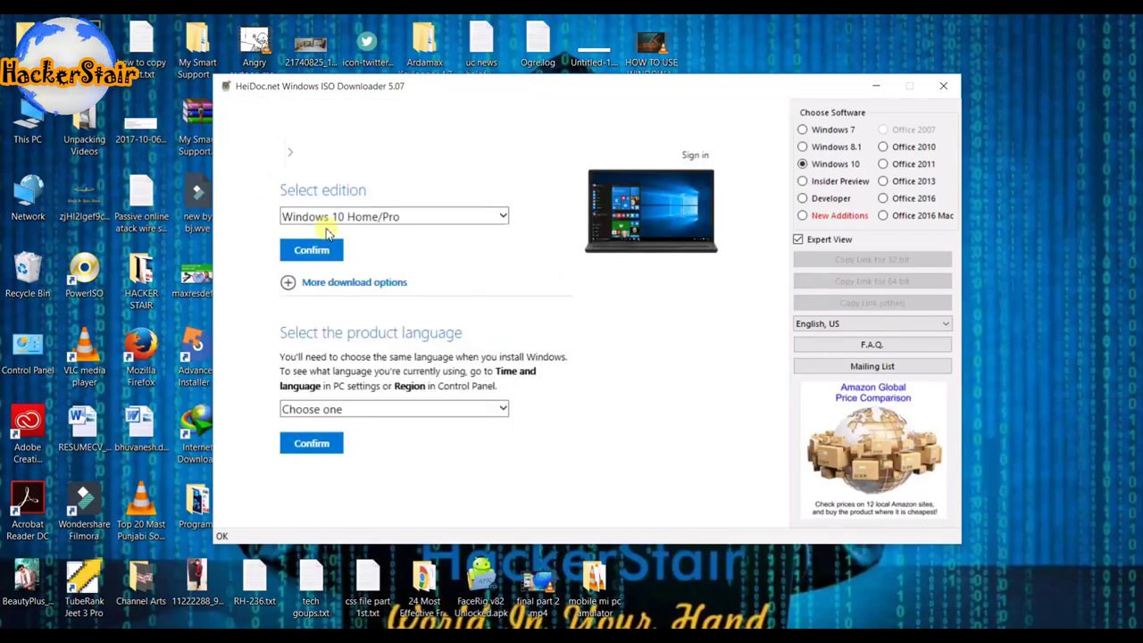
Set the product language to English and confirm it to generate the download links.
left_click(336, 409)
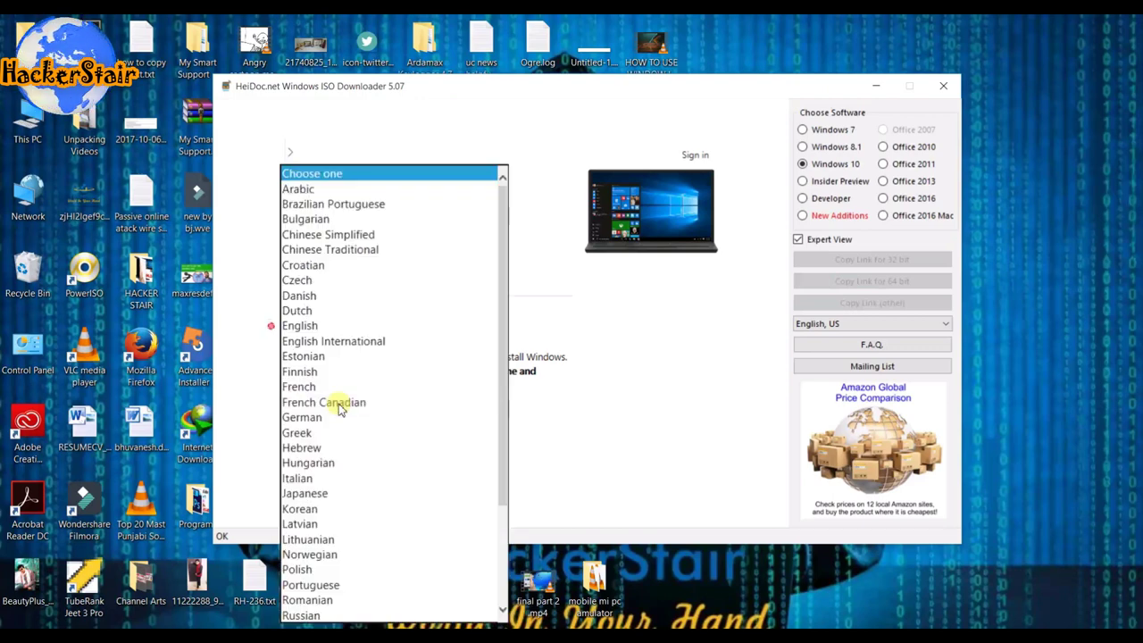
key("e")
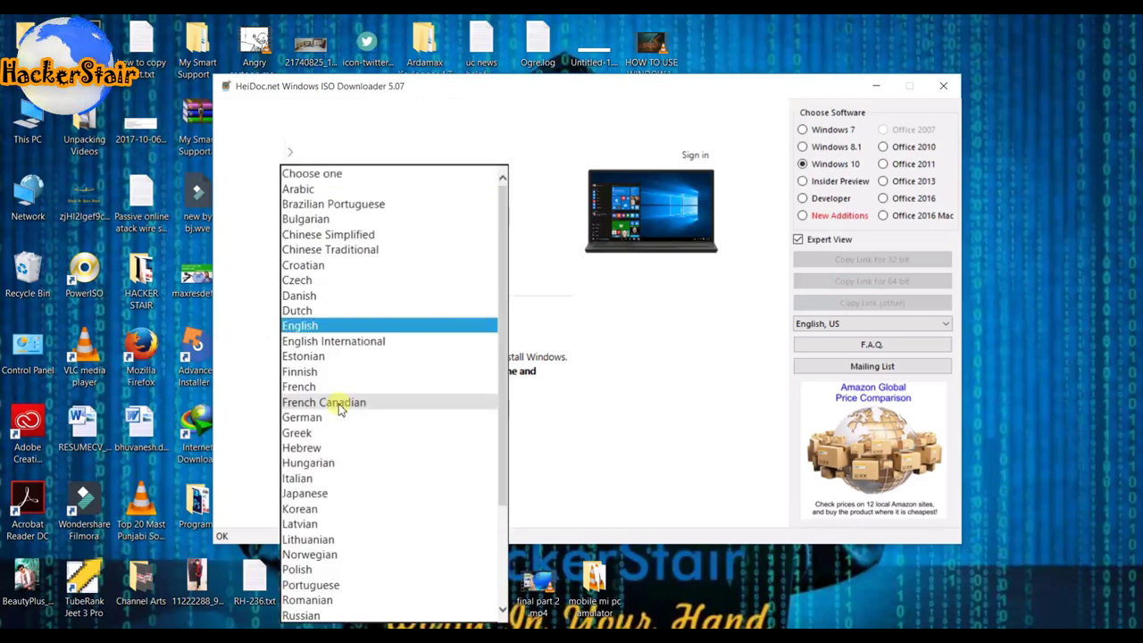
key("Return")
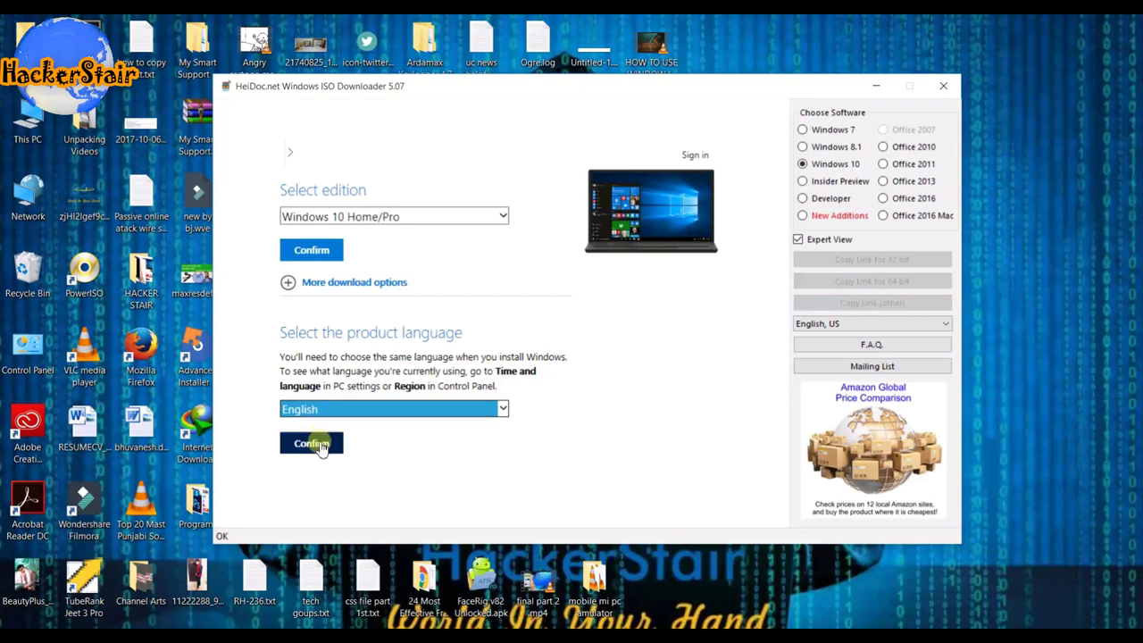
left_click(318, 443)
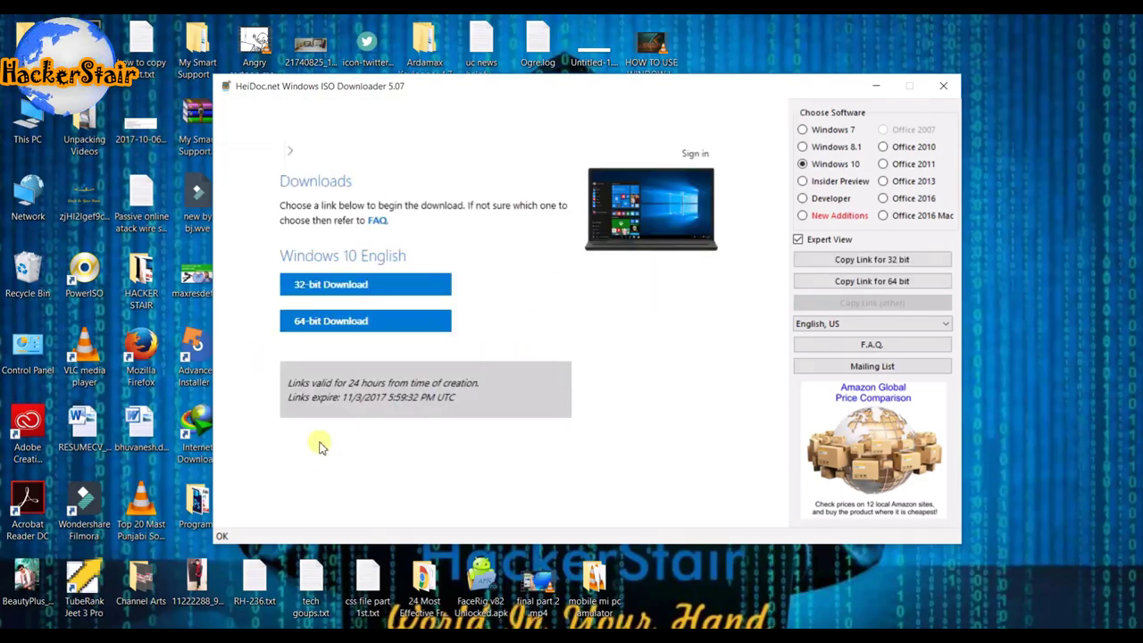
Copy the download link for the 64-bit Windows 10 ISO.
left_click(868, 261)
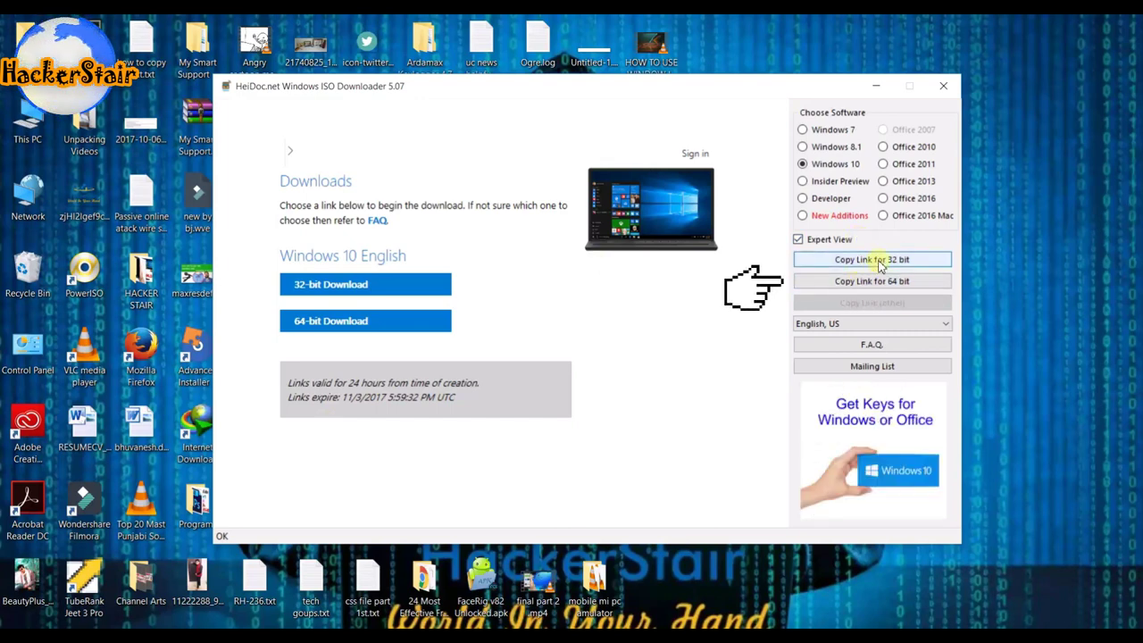
left_click(886, 284)
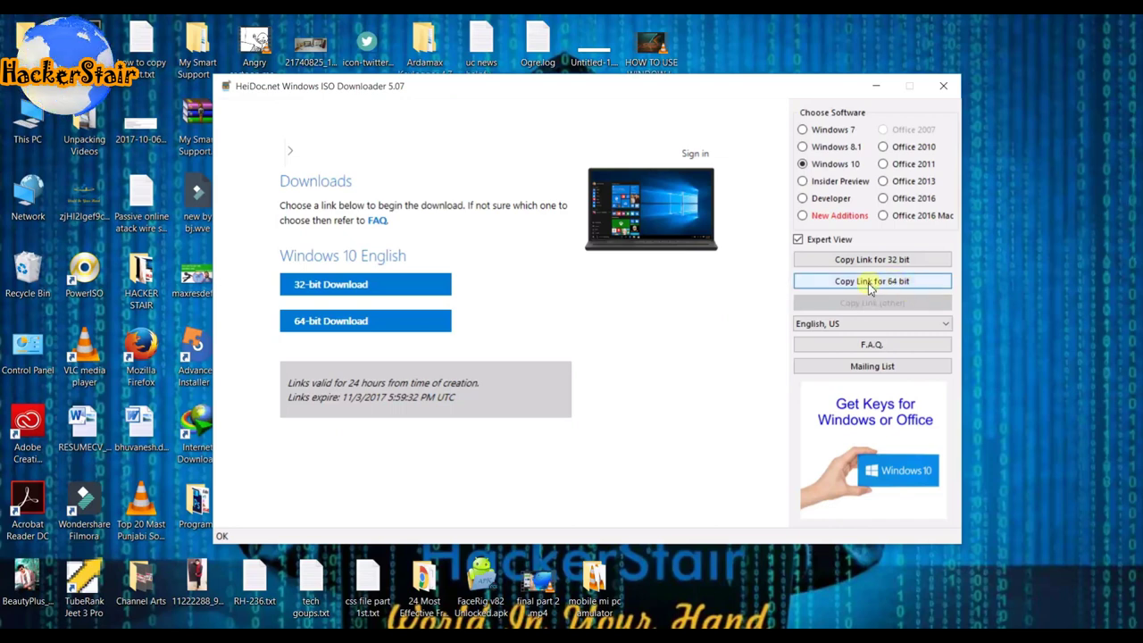
left_click(911, 284)
left_click(653, 379)
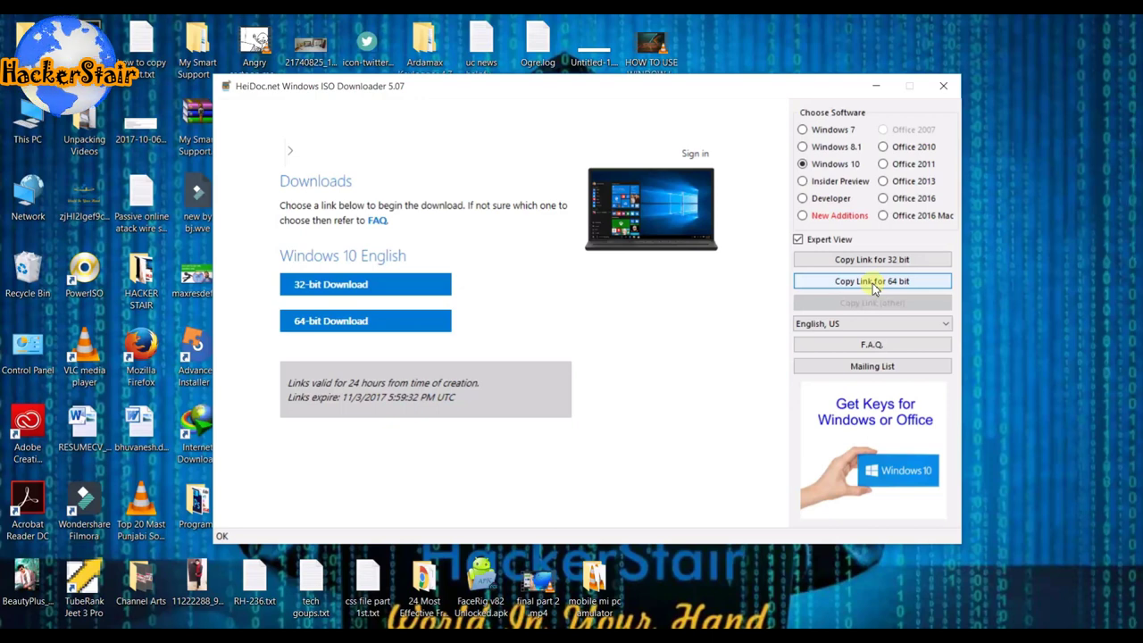
Switch to Internet Download Manager, add the copied URL as a new download and start downloading Win10_1709_English_x64.iso.
double_click(190, 459)
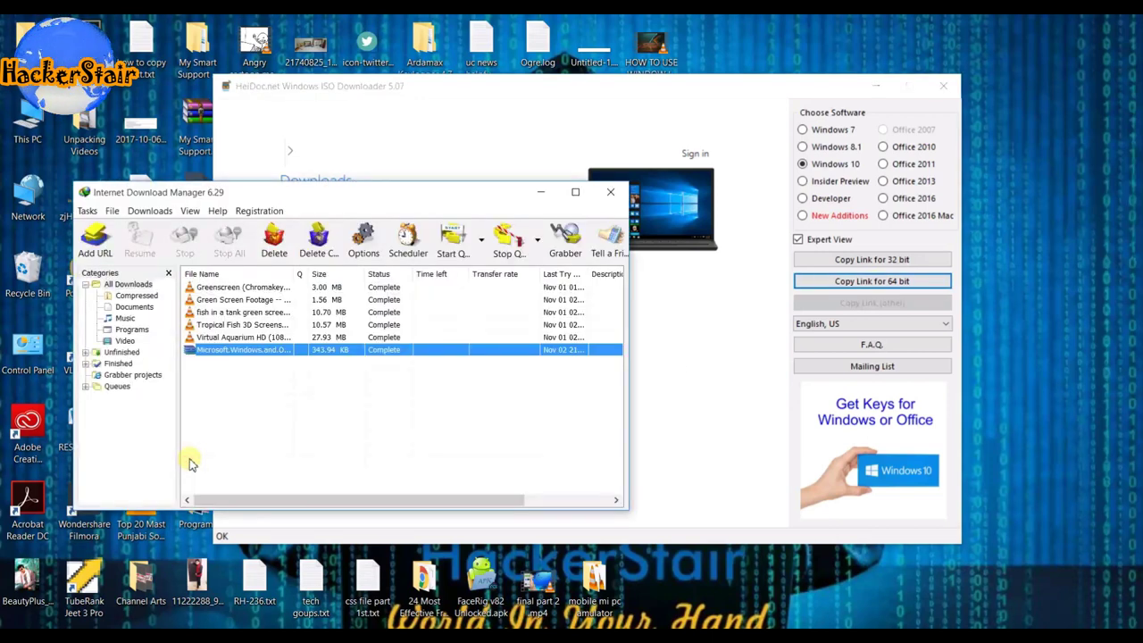
left_click(97, 250)
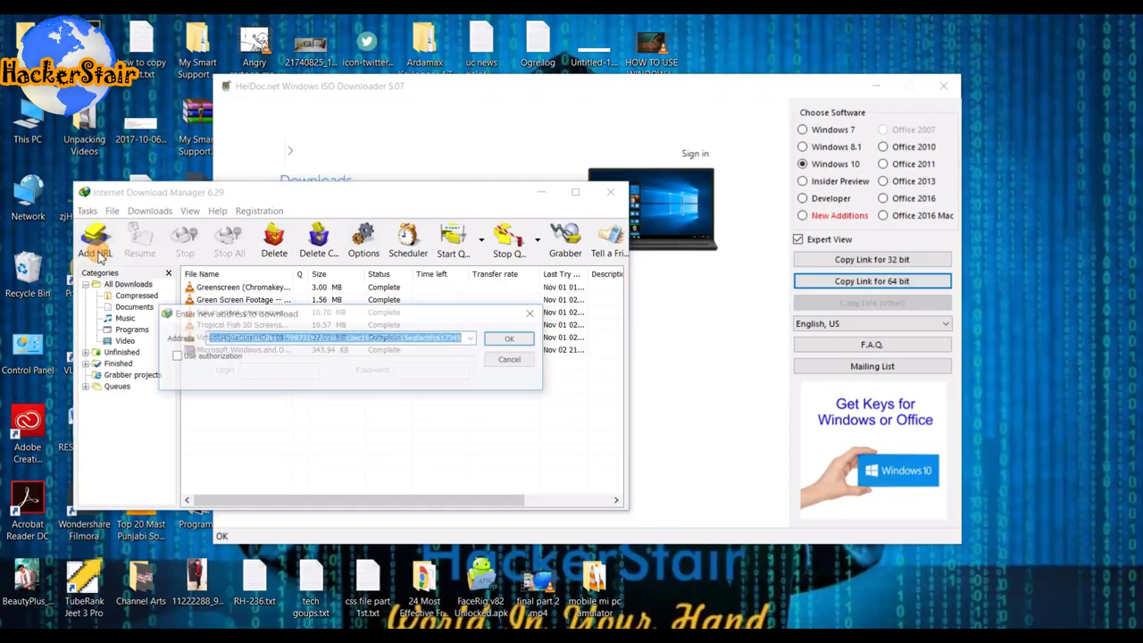
left_click(443, 342)
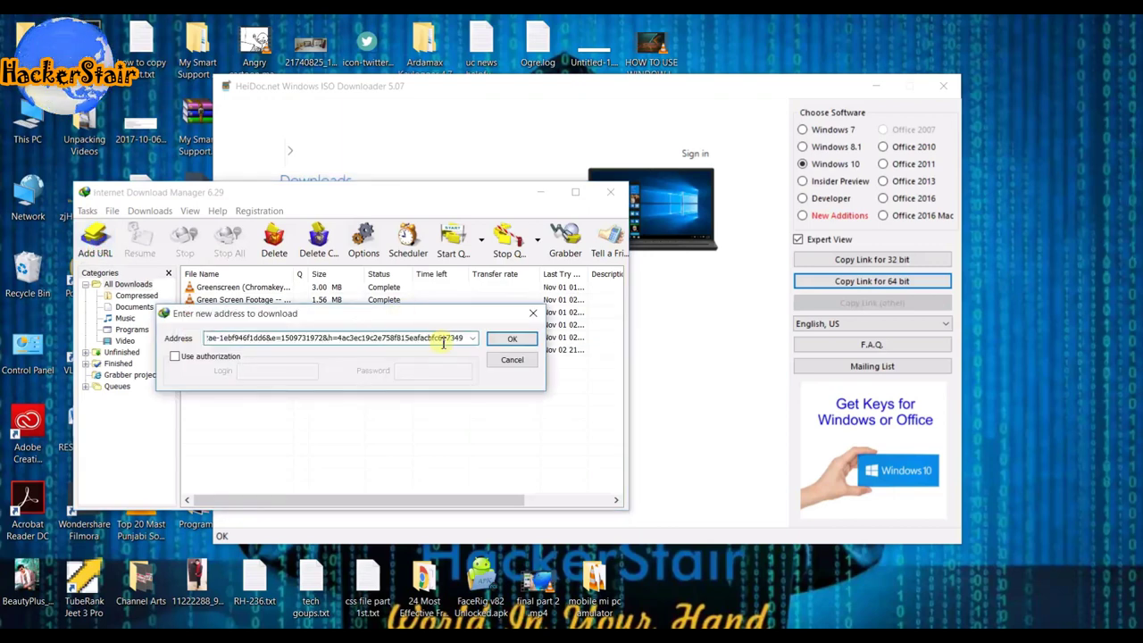
left_click(512, 339)
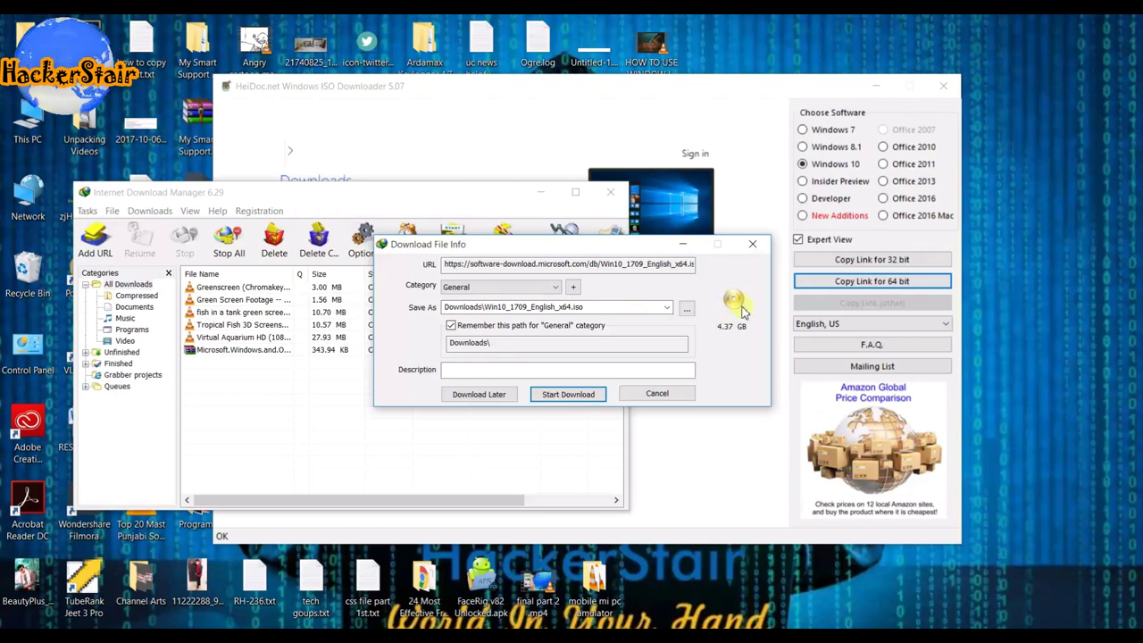
left_click(568, 394)
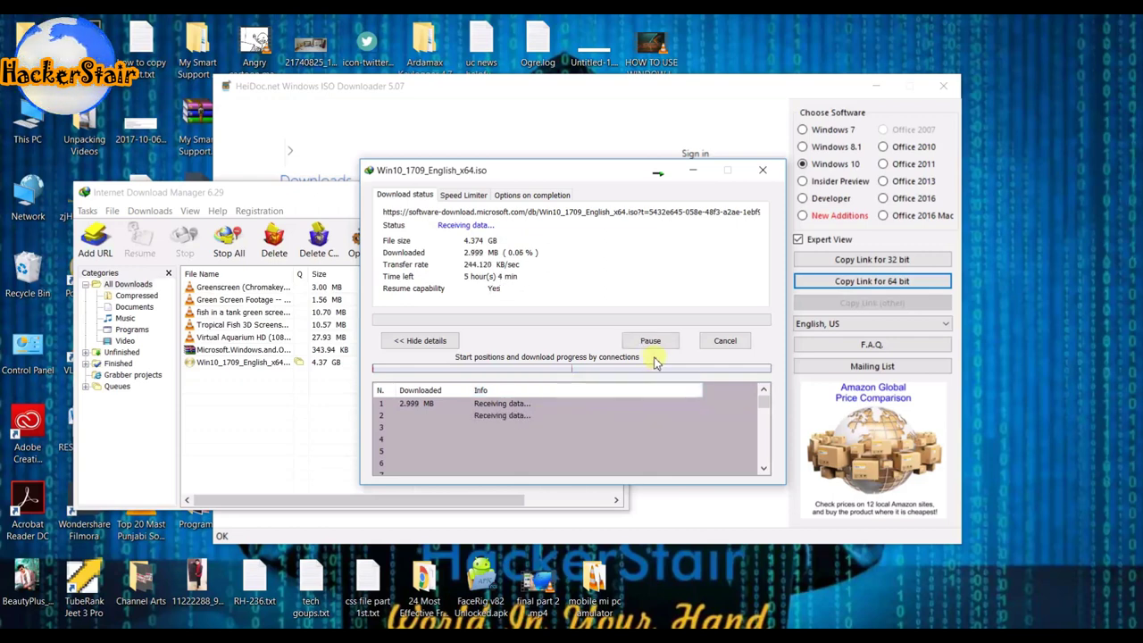
Pause the Win10_1709_English_x64.iso download and close its progress window and Internet Download Manager.
left_click(657, 349)
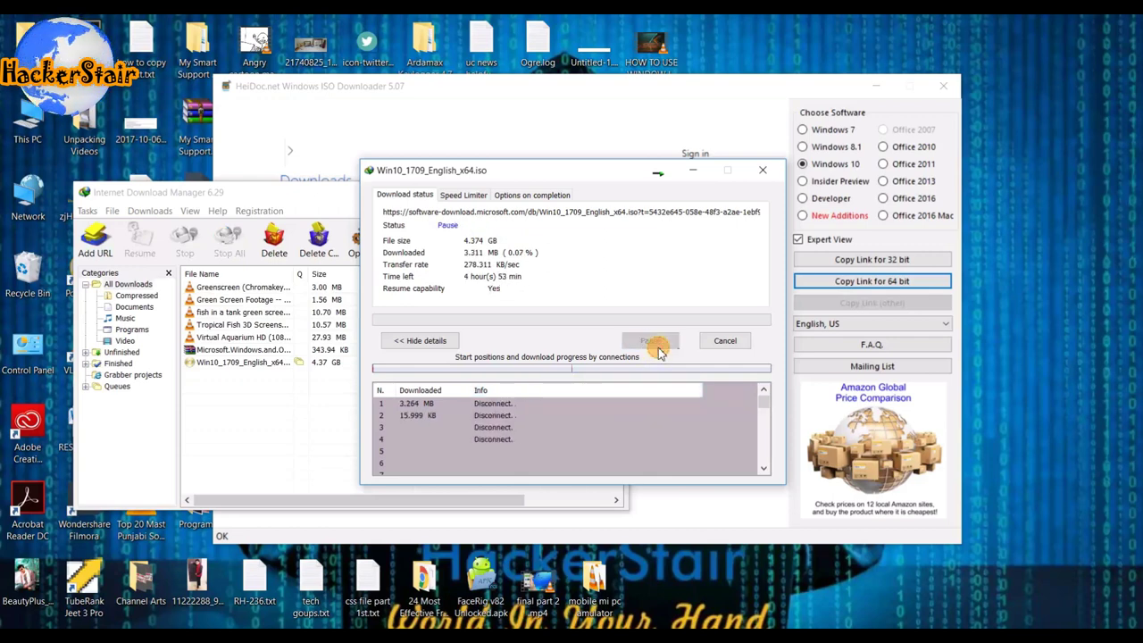
left_click(766, 173)
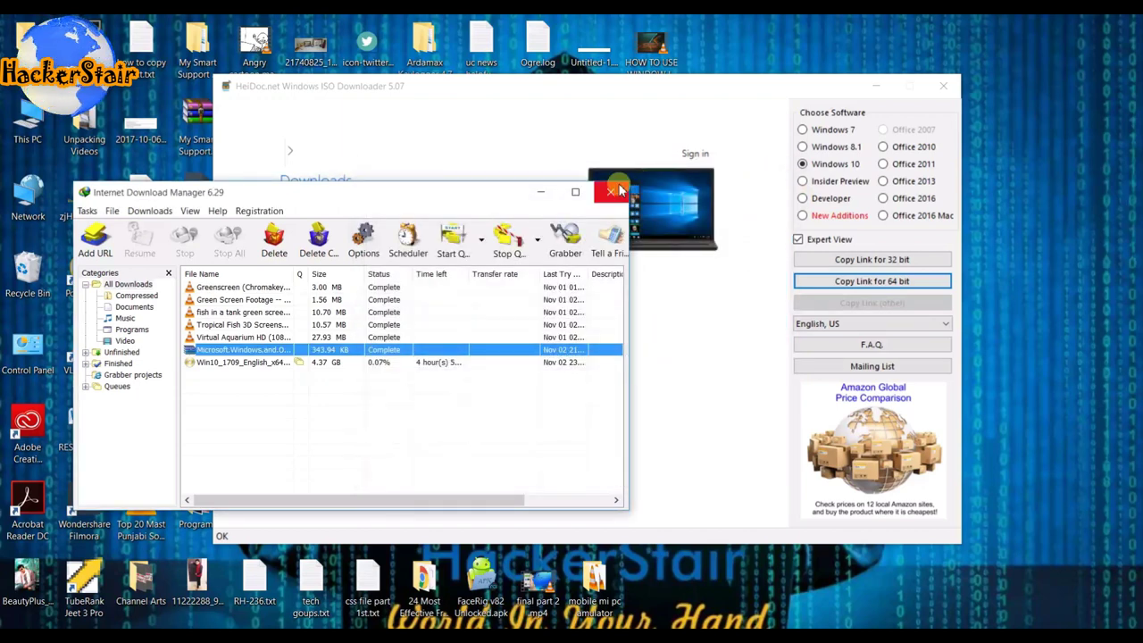
left_click(618, 186)
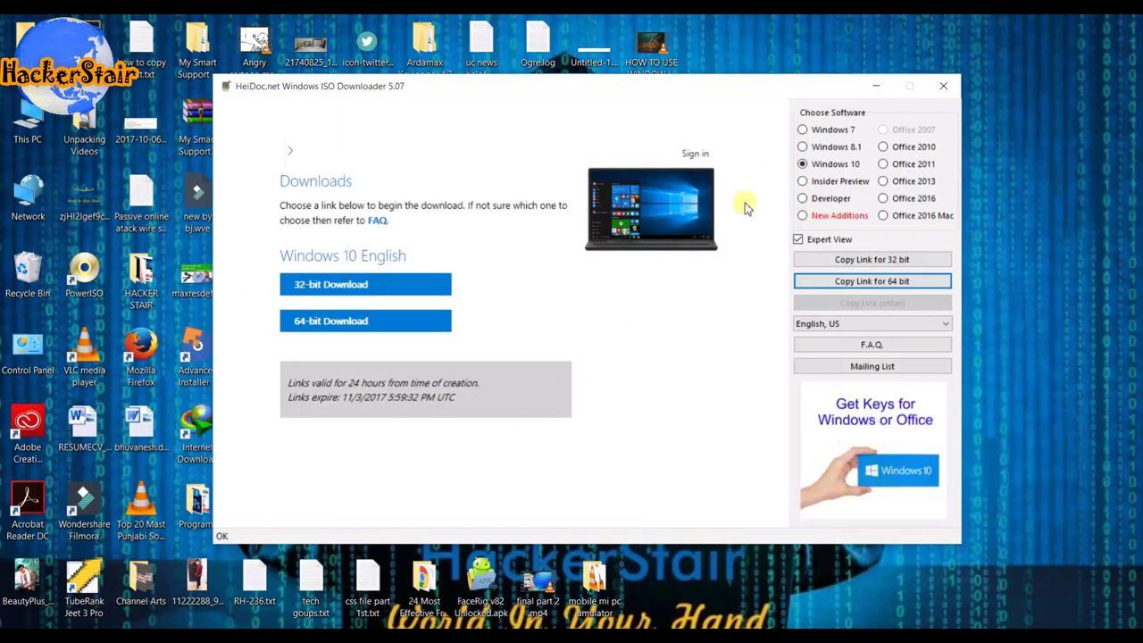
Choose Office 2016 as the software, with the Office 2016 Professional Plus edition and English, US as the product language.
left_click(883, 199)
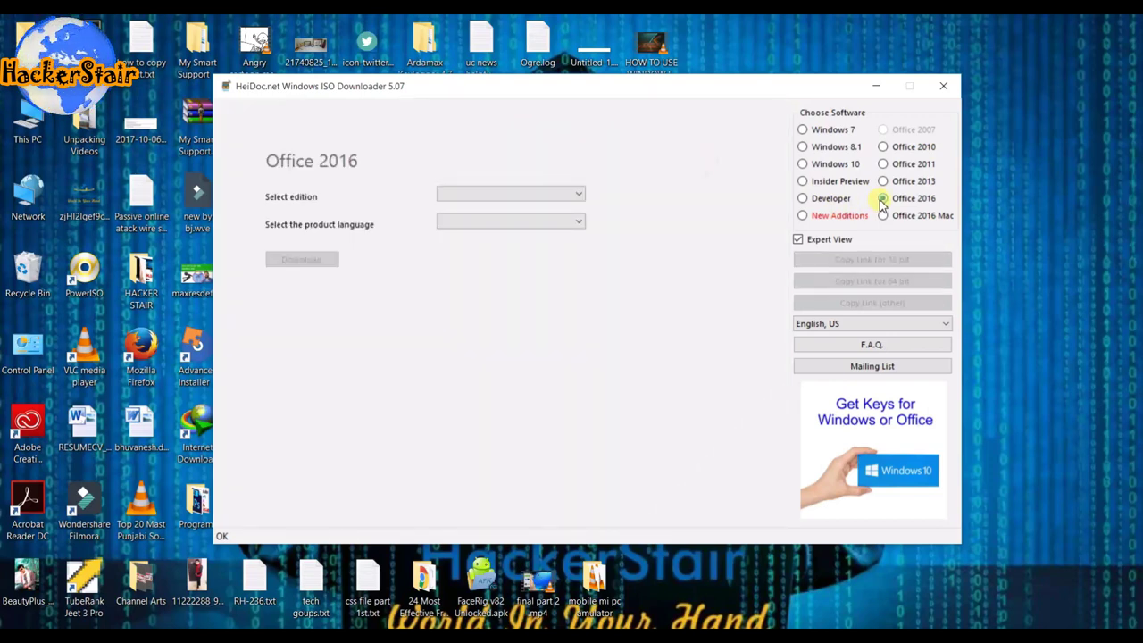
left_click(491, 195)
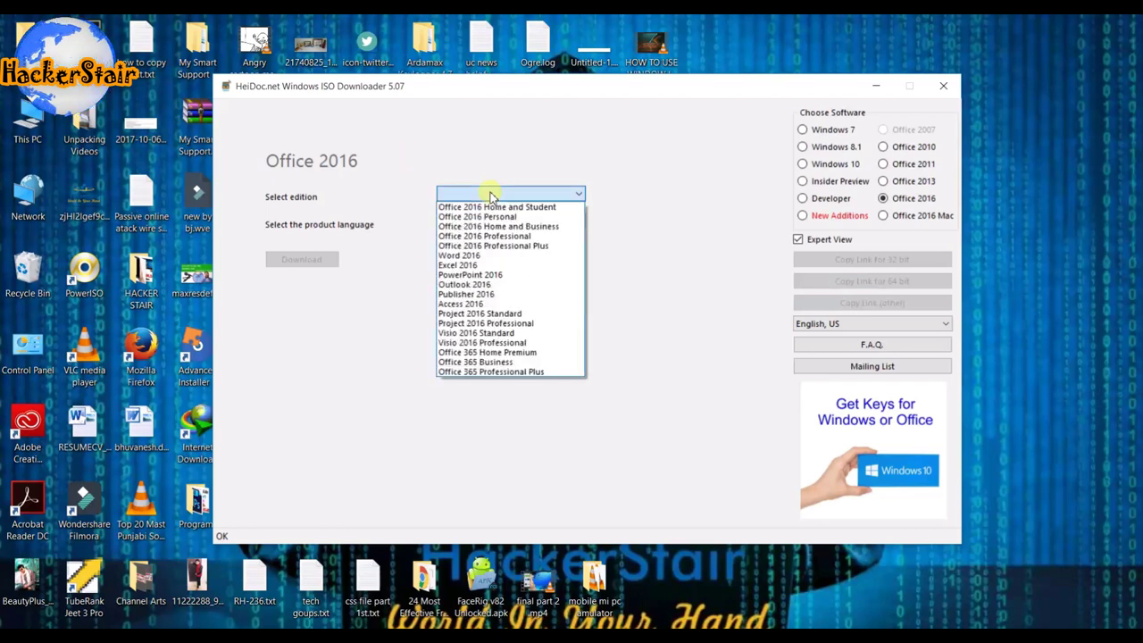
left_click(503, 247)
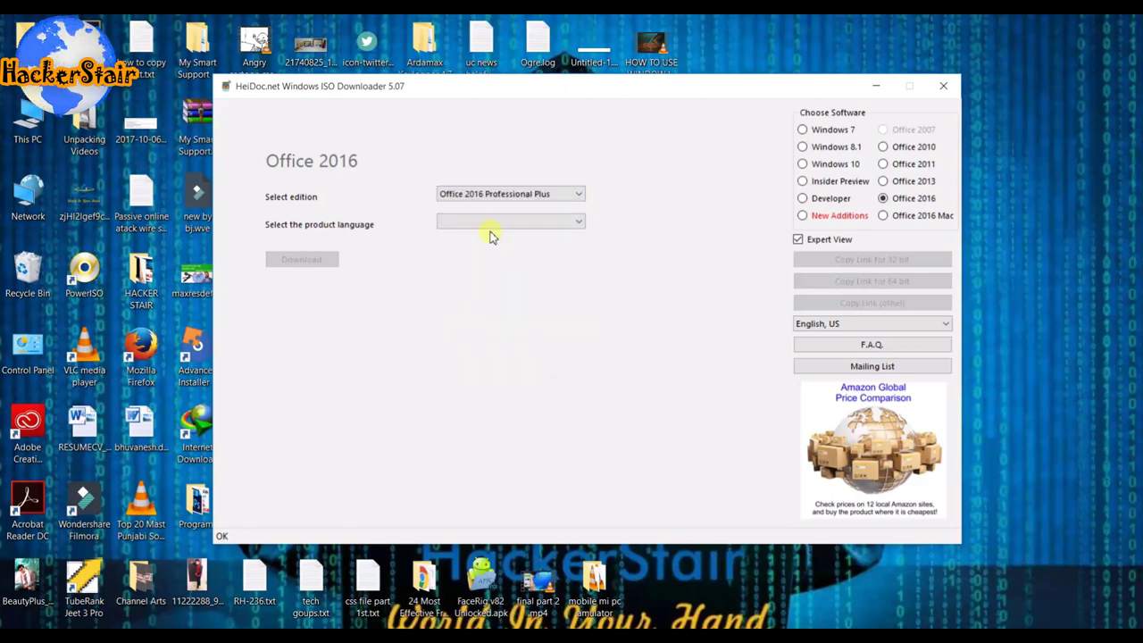
left_click(484, 222)
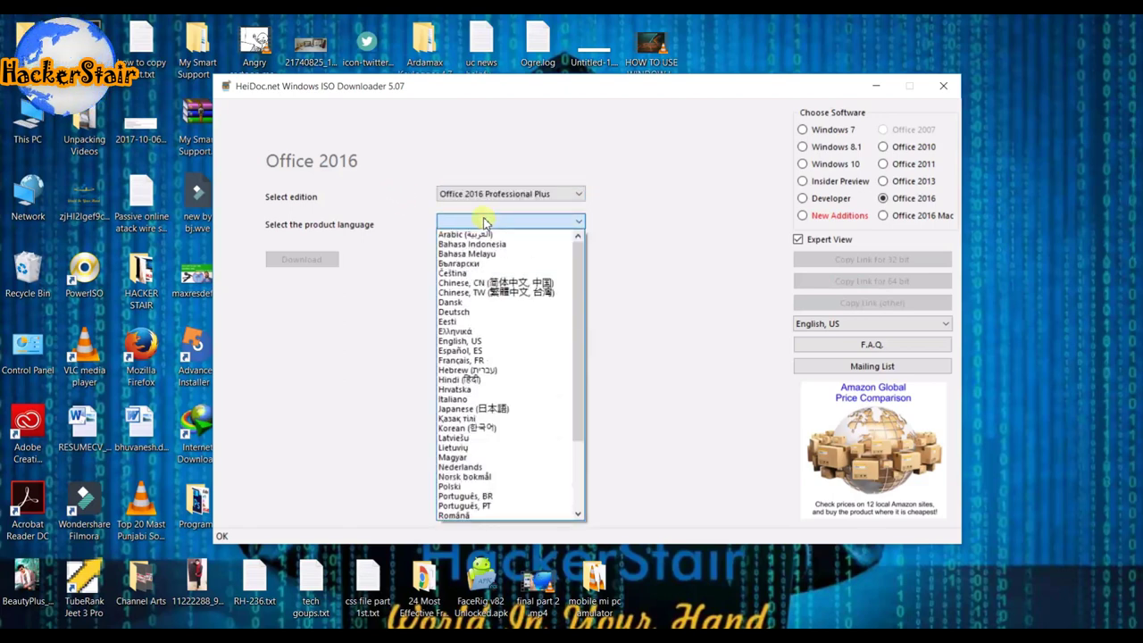
key("e")
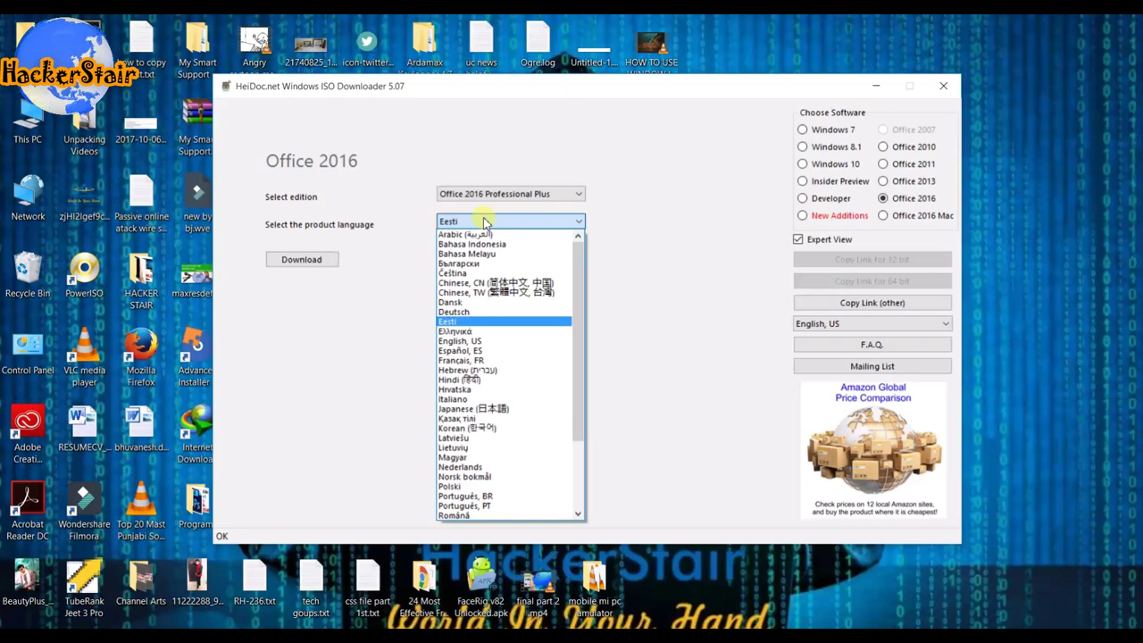
left_click(447, 342)
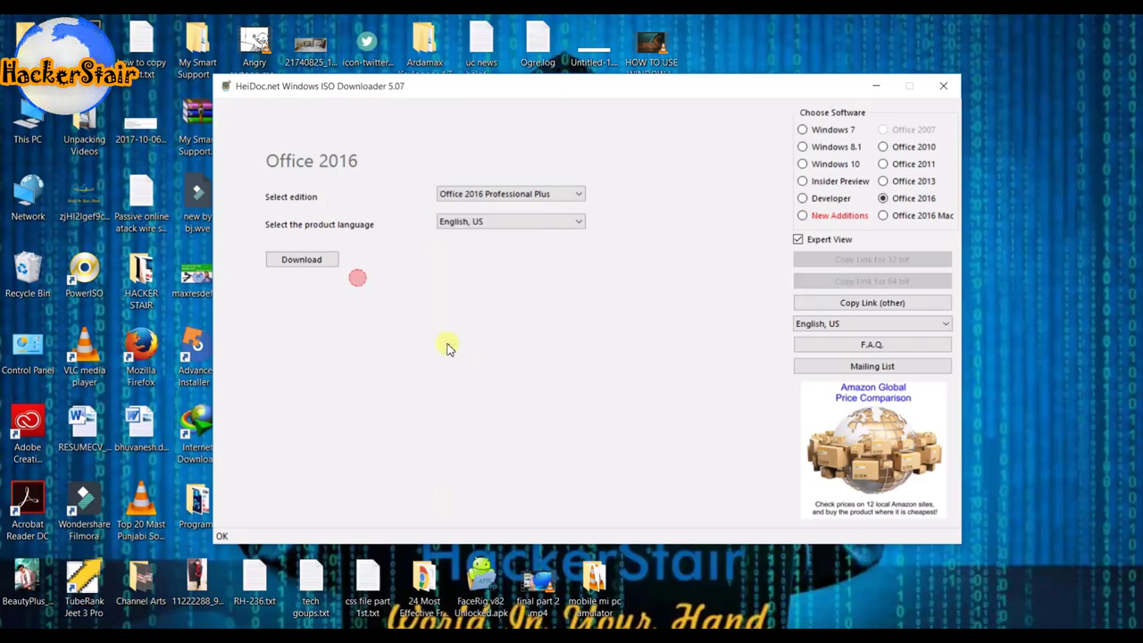
Copy the download link for the English, US version of Office 2016 Professional Plus and dismiss the message.
left_click(517, 231)
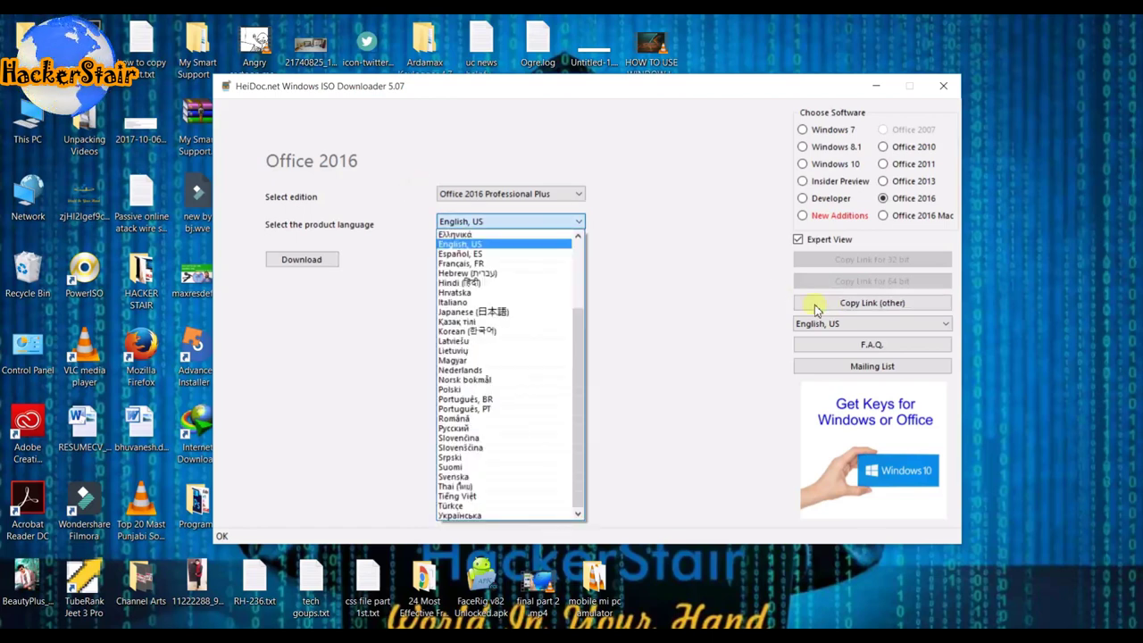
left_click(637, 296)
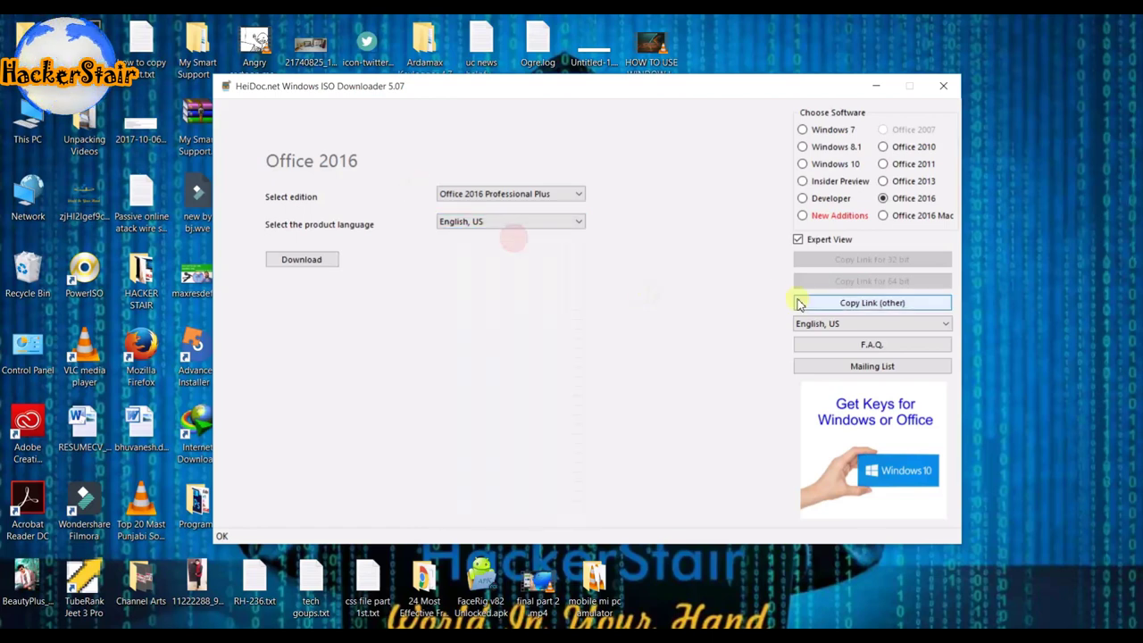
left_click(859, 303)
left_click(657, 383)
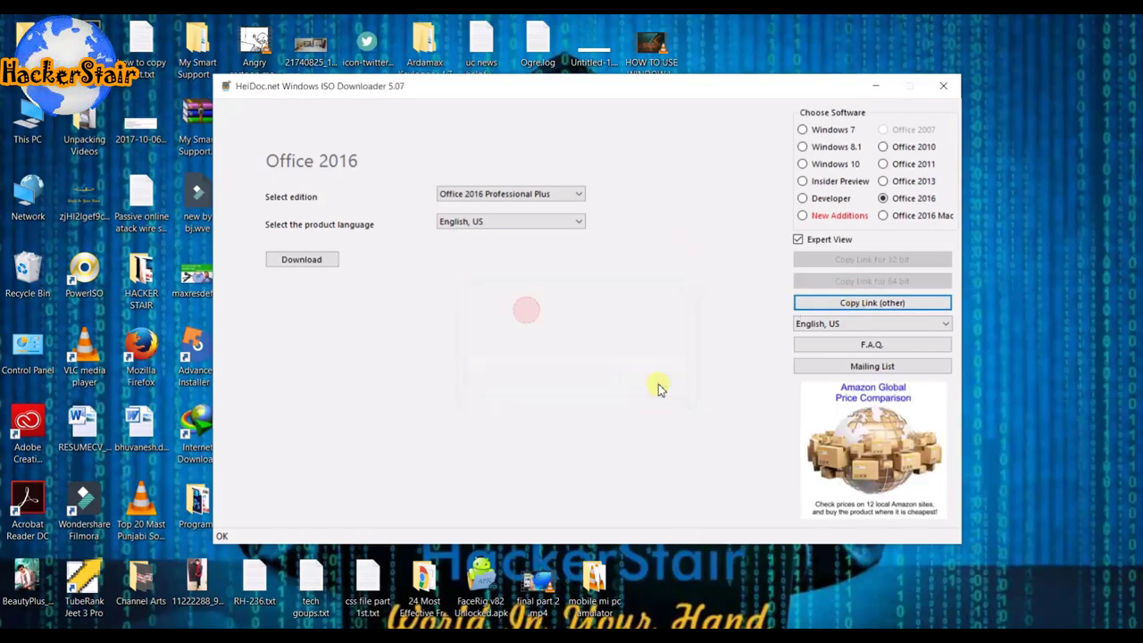
Switch to Internet Download Manager, add the copied Office URL as a new download and start downloading ProPlusRetail.img.
double_click(200, 438)
left_click(99, 253)
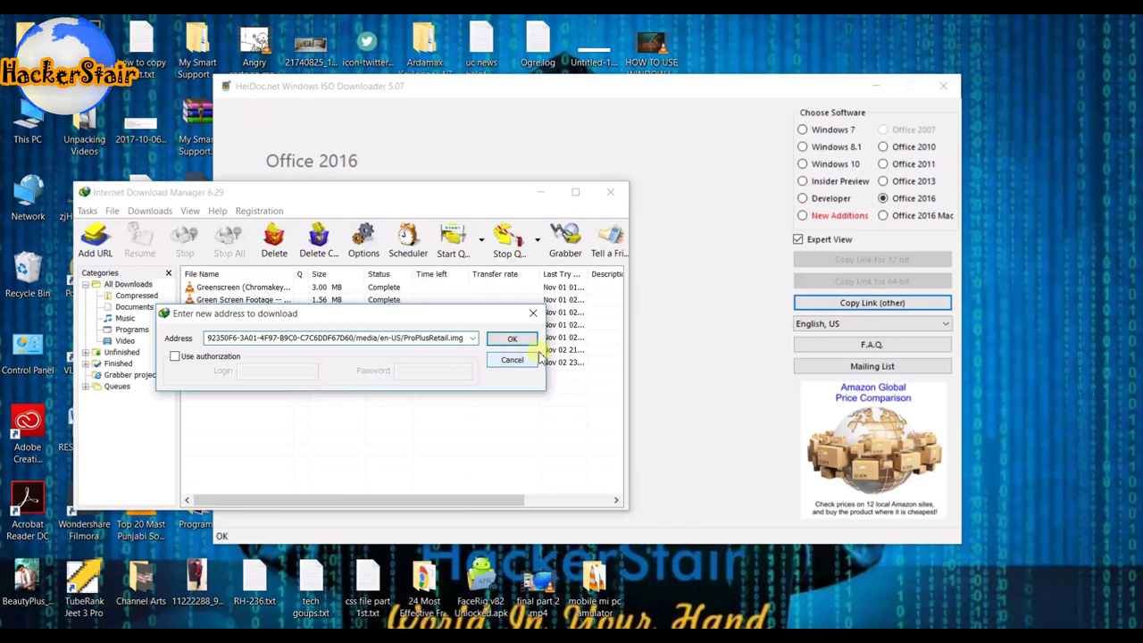
left_click(512, 338)
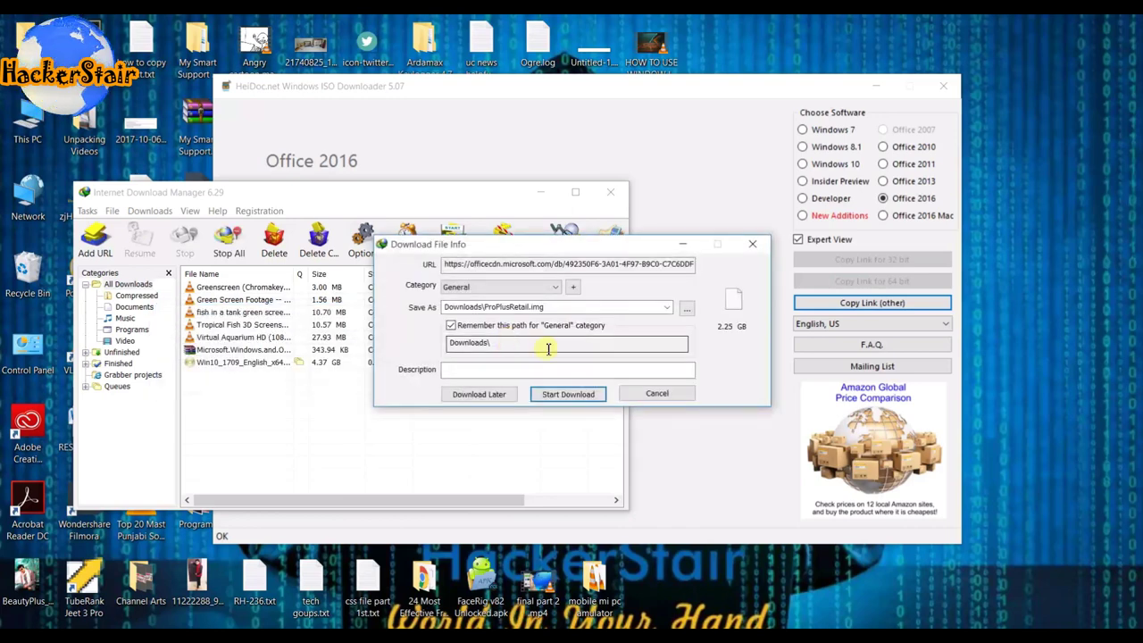
left_click(557, 395)
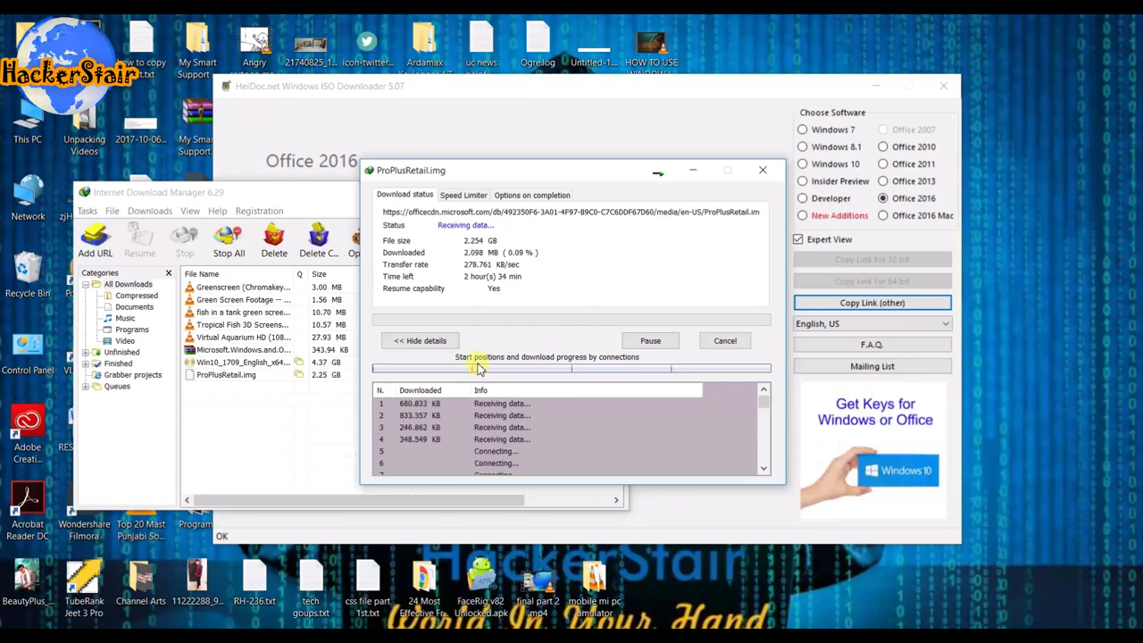
Pause the ProPlusRetail.img download and close its progress window, Internet Download Manager and Windows ISO Downloader.
left_click(656, 342)
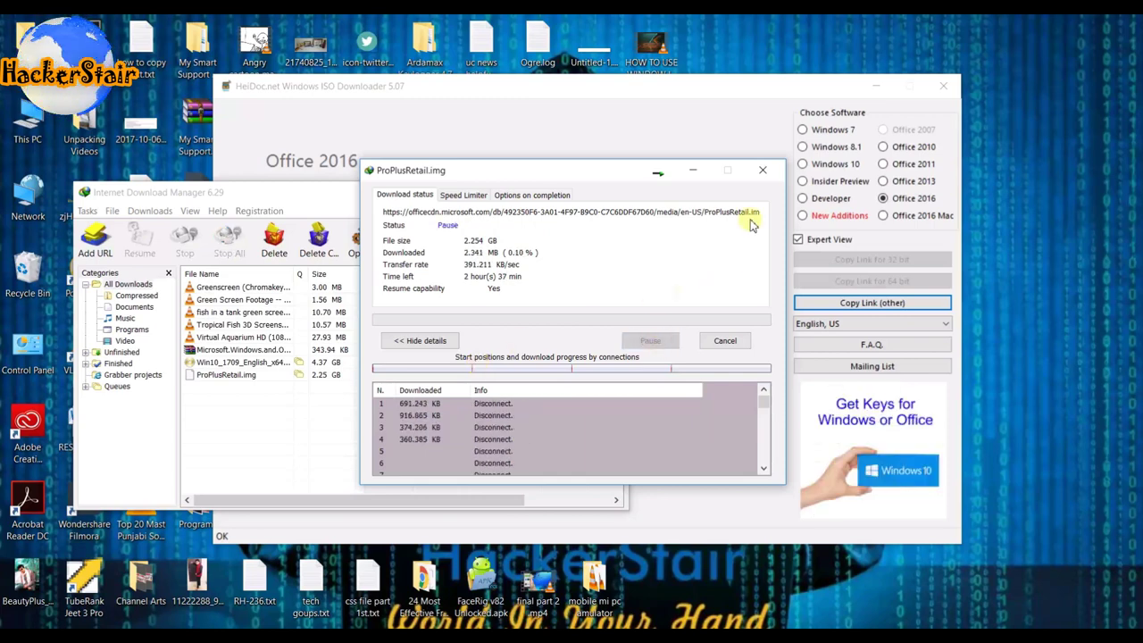
left_click(763, 170)
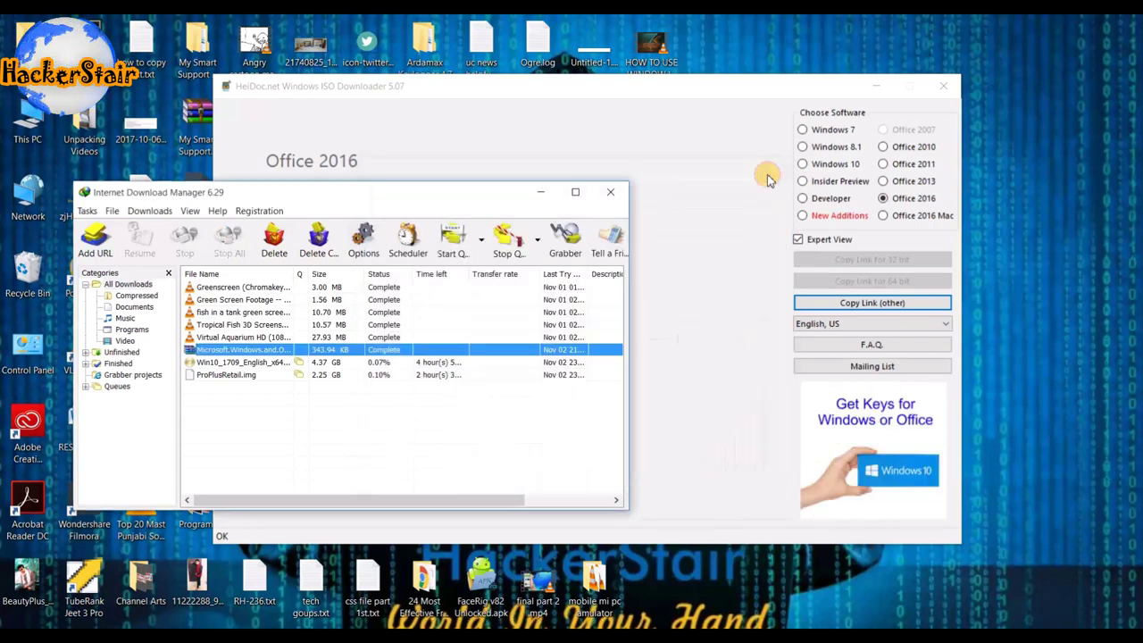
left_click(611, 192)
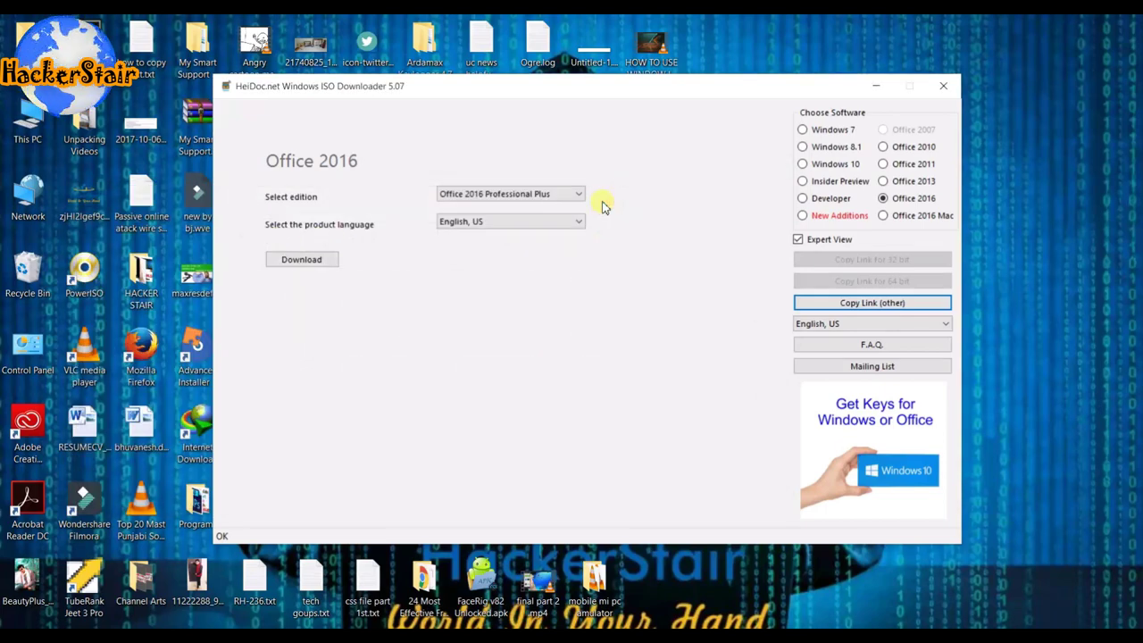
left_click(936, 84)
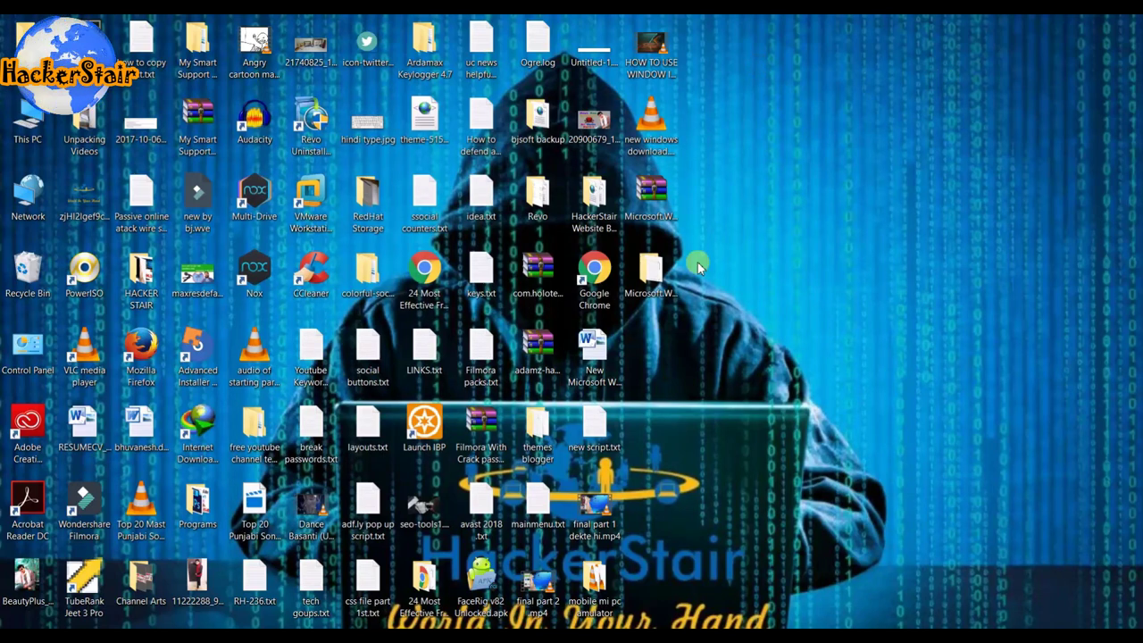